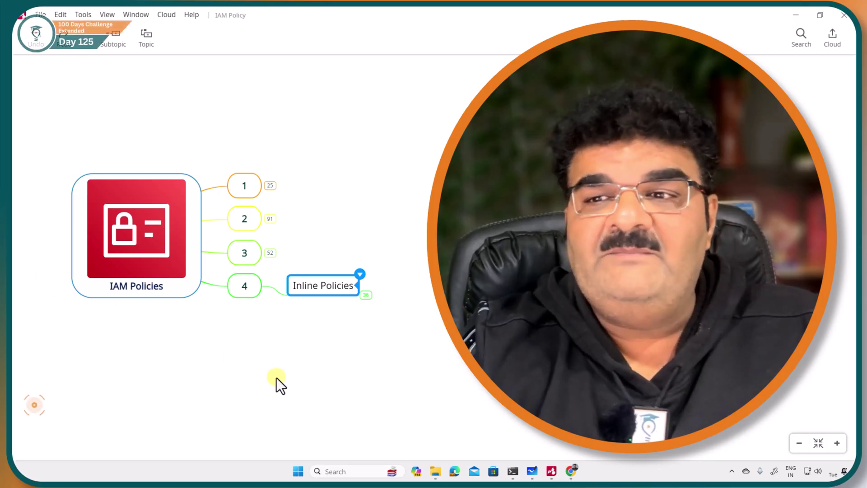
Expand Inline Policies into topics 1 and 2, then topic 1 to reveal Introduction
{"action": "left_click_drag", "start_coordinate": [276, 378], "coordinate": [182, 334]}
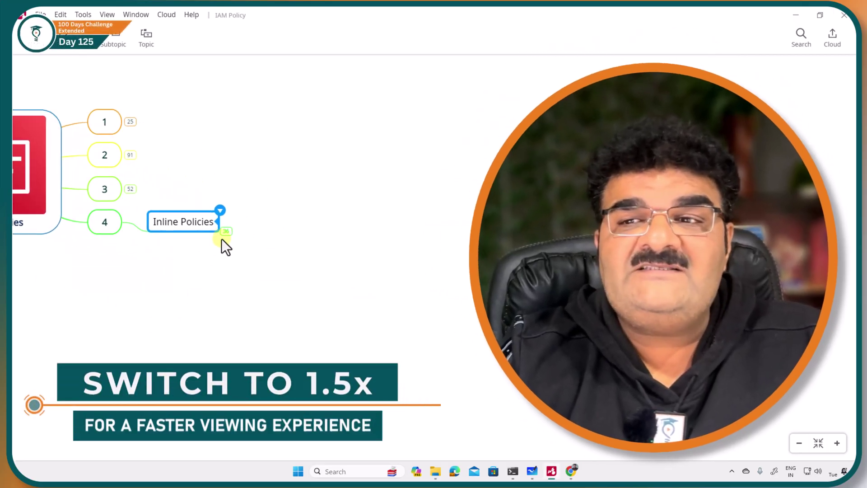
{"action": "left_click", "coordinate": [225, 231]}
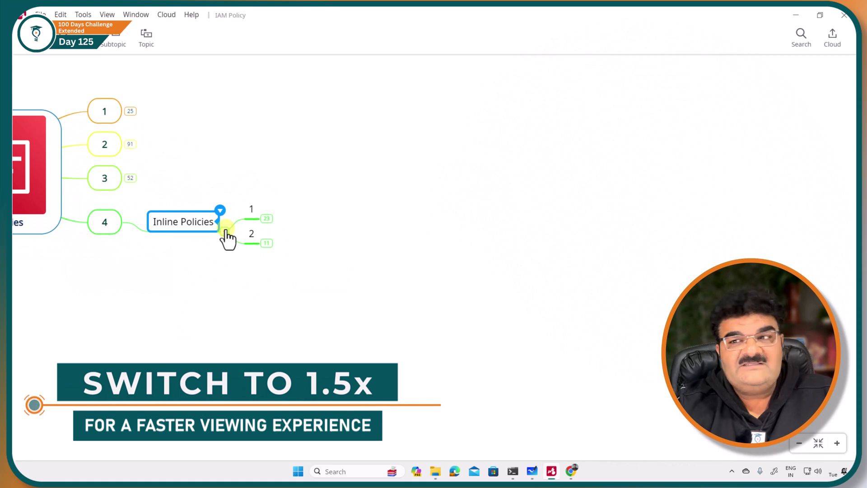
{"action": "left_click", "coordinate": [267, 218]}
{"action": "left_click_drag", "start_coordinate": [374, 362], "coordinate": [248, 381]}
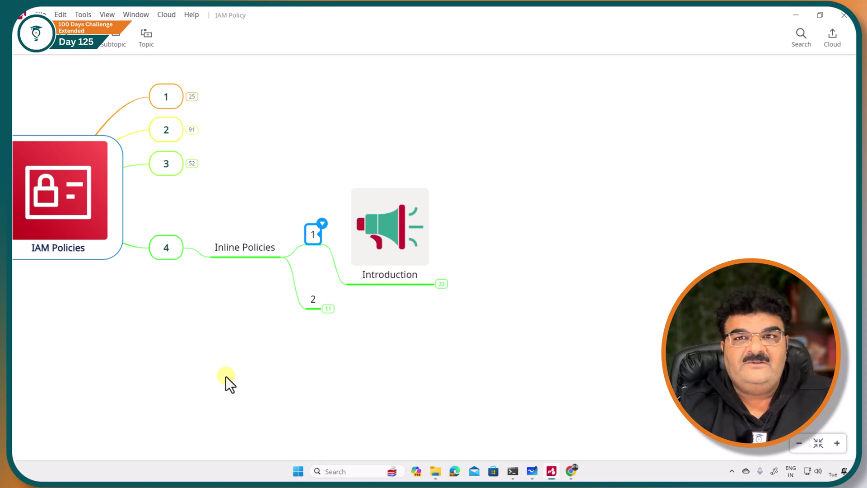
Expand Introduction, Direct Association and topic 1 to reveal the inline policies definition
{"action": "left_click_drag", "start_coordinate": [234, 361], "coordinate": [176, 358]}
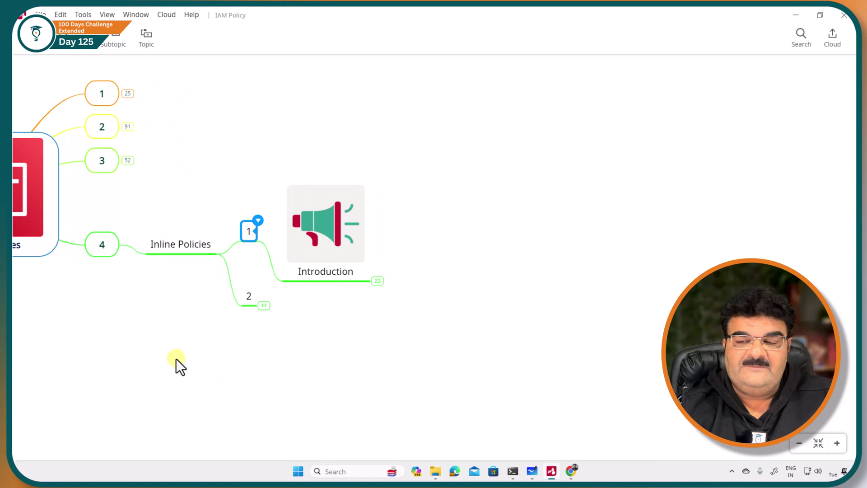
{"action": "left_click", "coordinate": [382, 280]}
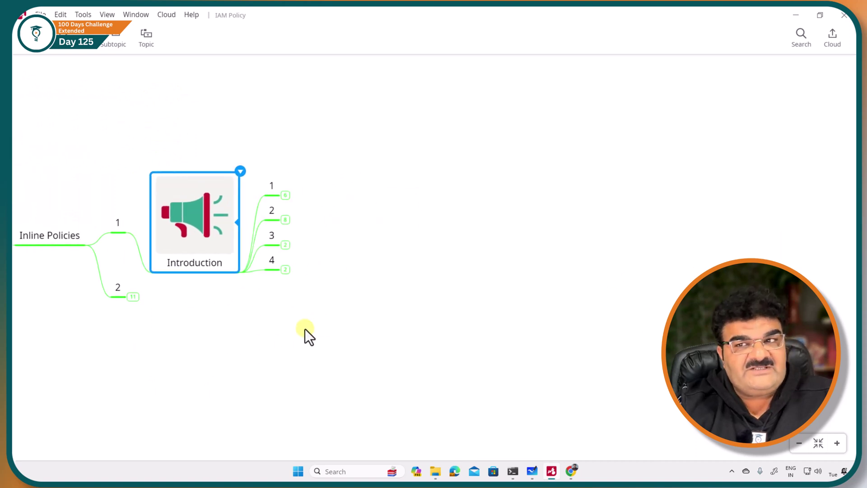
{"action": "left_click", "coordinate": [285, 195]}
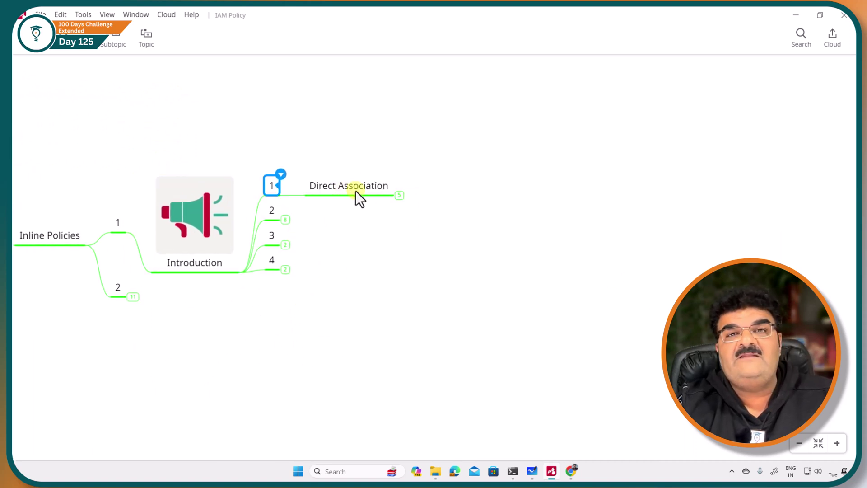
{"action": "left_click", "coordinate": [398, 195]}
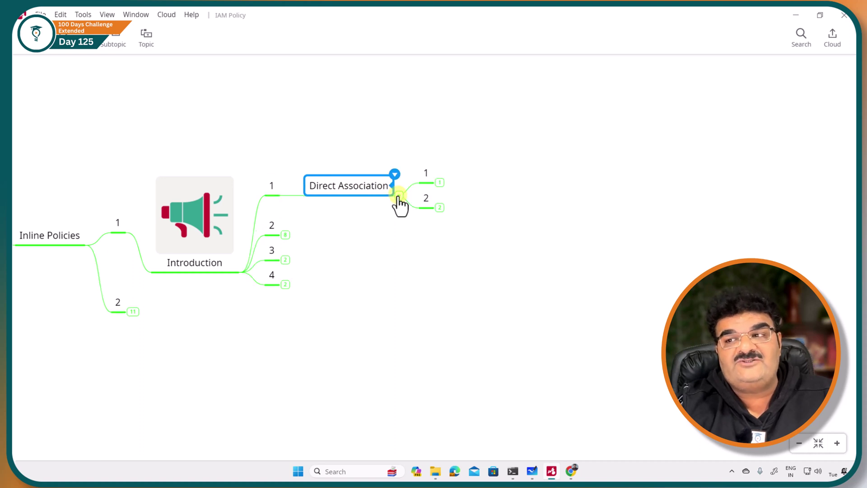
{"action": "left_click", "coordinate": [279, 168]}
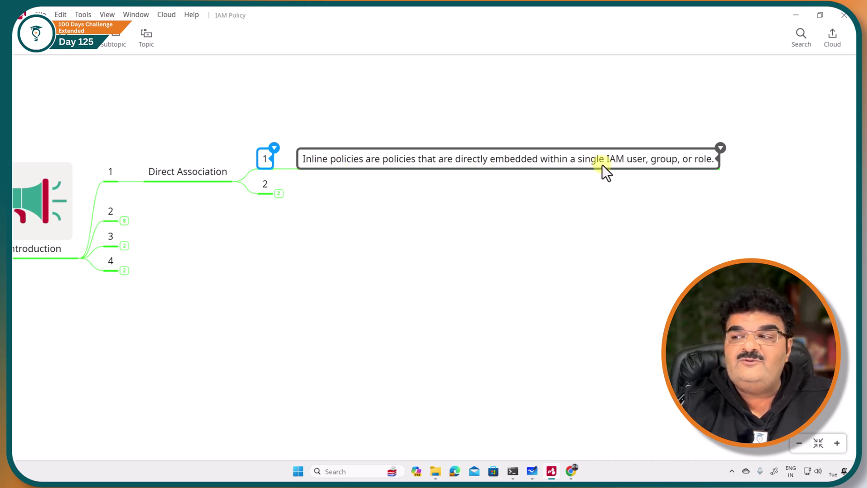
Expand topic 2's Difference to read the managed-policy explanation, then bring the AWS console forward
{"action": "left_click", "coordinate": [279, 193]}
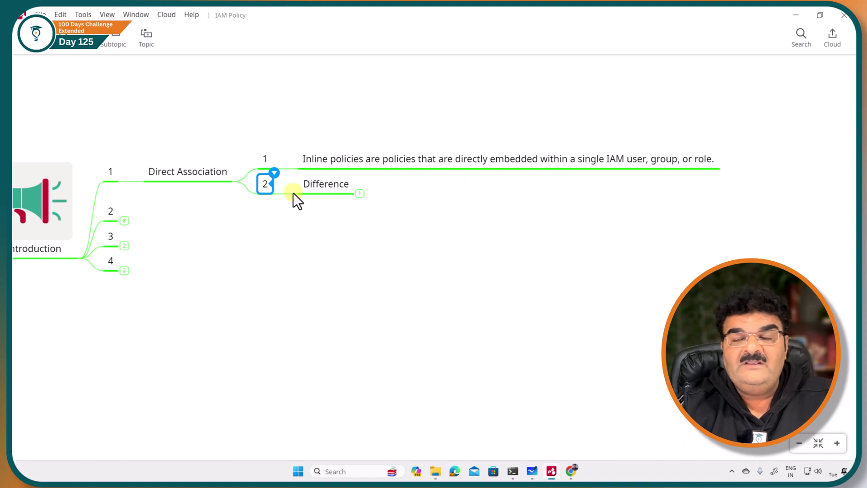
{"action": "left_click", "coordinate": [356, 193]}
{"action": "left_click", "coordinate": [360, 194]}
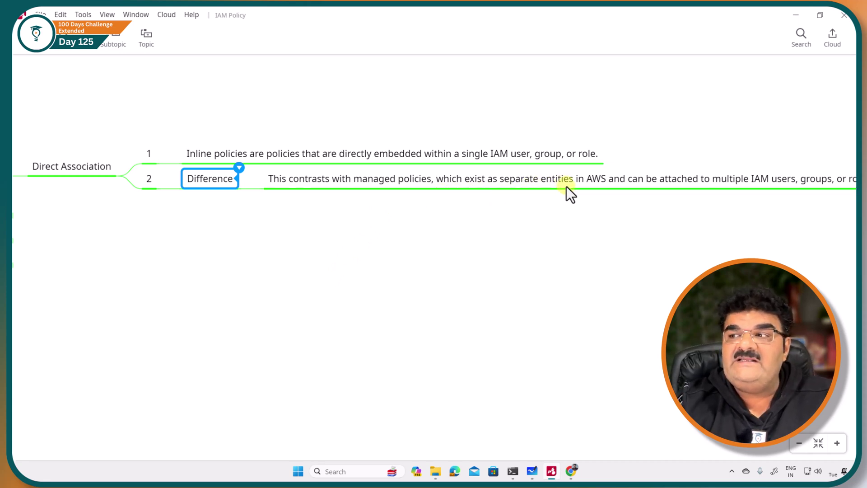
{"action": "left_click_drag", "start_coordinate": [644, 256], "coordinate": [589, 253]}
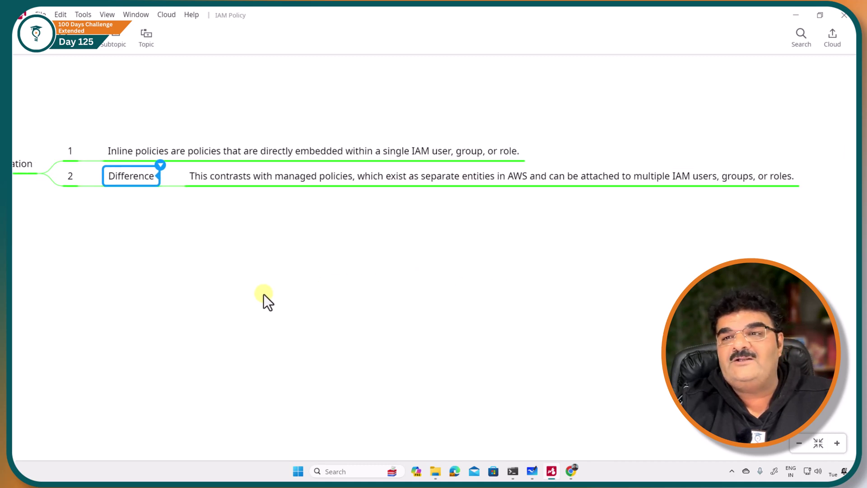
{"action": "left_click_drag", "start_coordinate": [263, 294], "coordinate": [377, 291]}
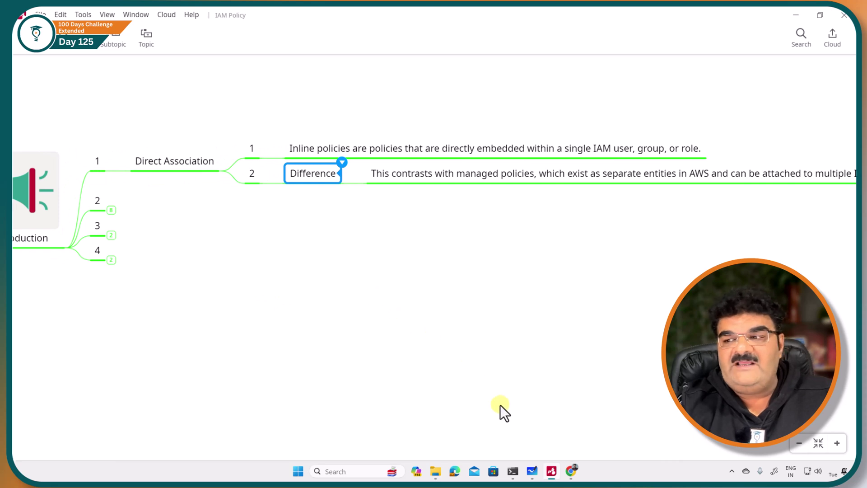
{"action": "left_click", "coordinate": [571, 471]}
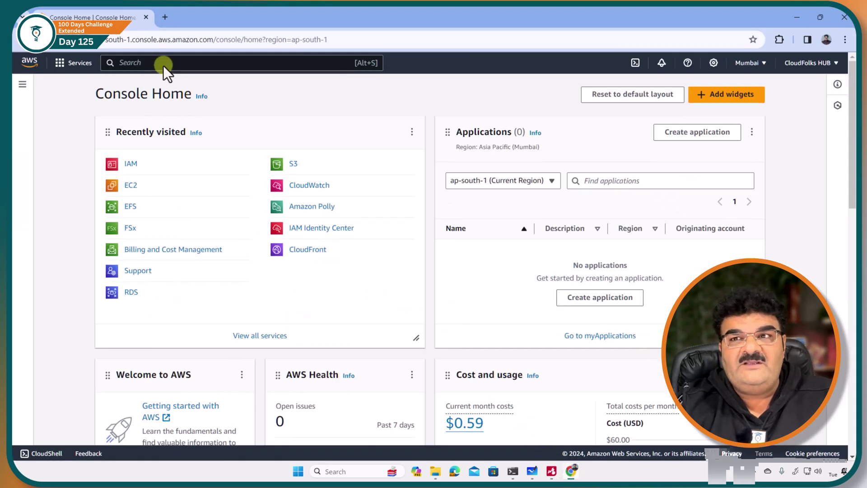
Open IAM via an 'iam' search, go to Policies and start Create policy
{"action": "left_click", "coordinate": [163, 63]}
{"action": "type", "text": "iam"}
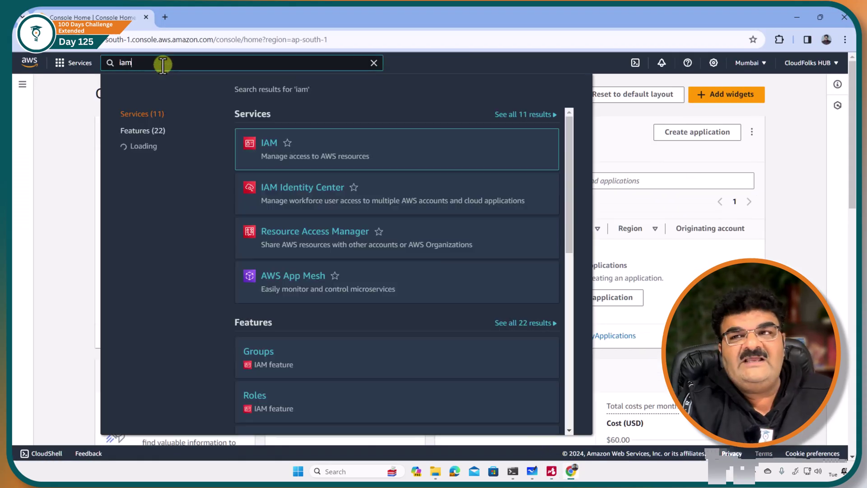
{"action": "key", "text": "Return"}
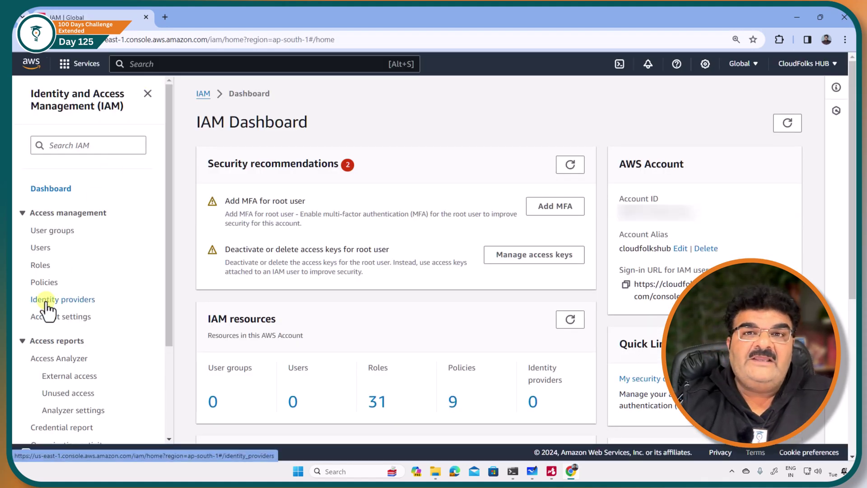
{"action": "left_click", "coordinate": [41, 282]}
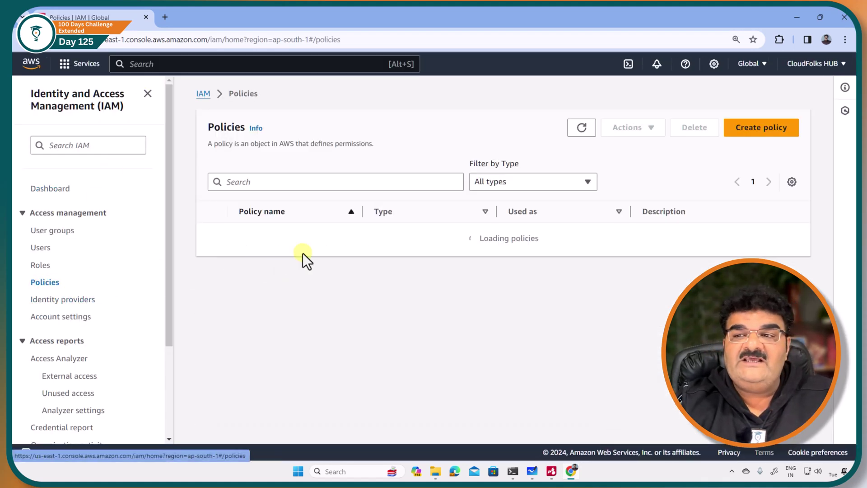
{"action": "scroll", "coordinate": [308, 232], "scroll_direction": "down", "scroll_amount": 5}
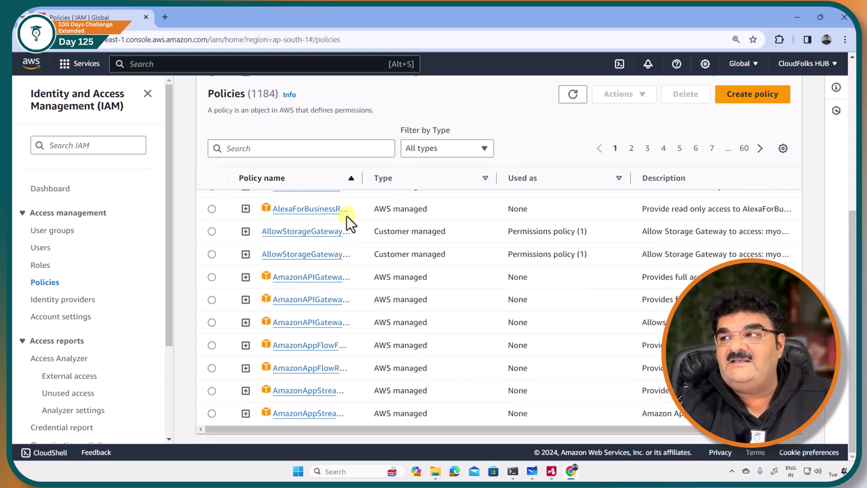
{"action": "left_click", "coordinate": [740, 97]}
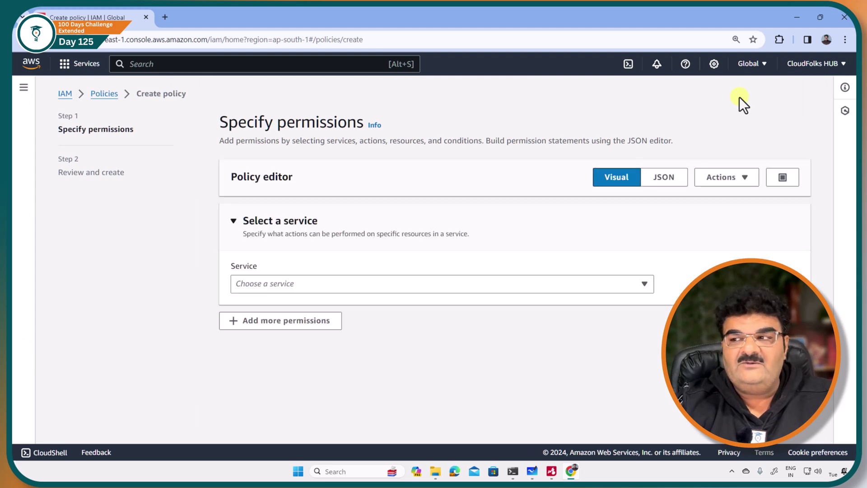
Replace the default JSON with the EC2 Describe*/Get* policy limited to ap-south-1
{"action": "left_click", "coordinate": [671, 178]}
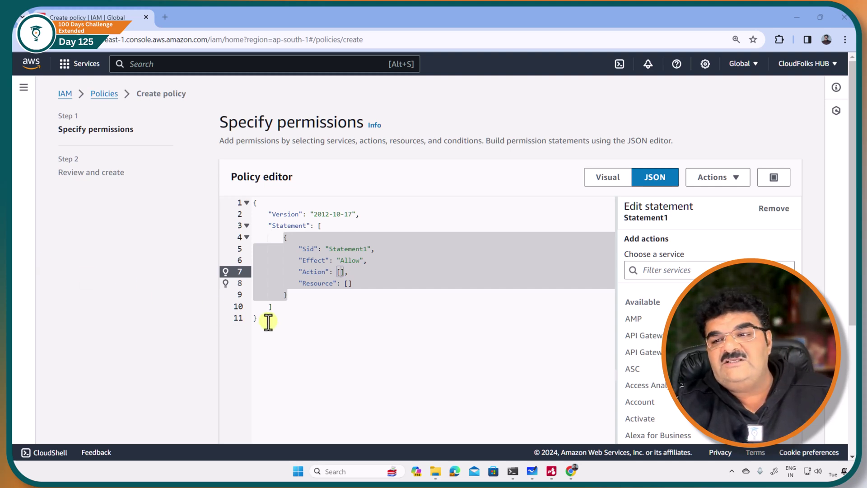
{"action": "left_click_drag", "start_coordinate": [267, 319], "coordinate": [248, 203]}
{"action": "key", "text": "Delete"}
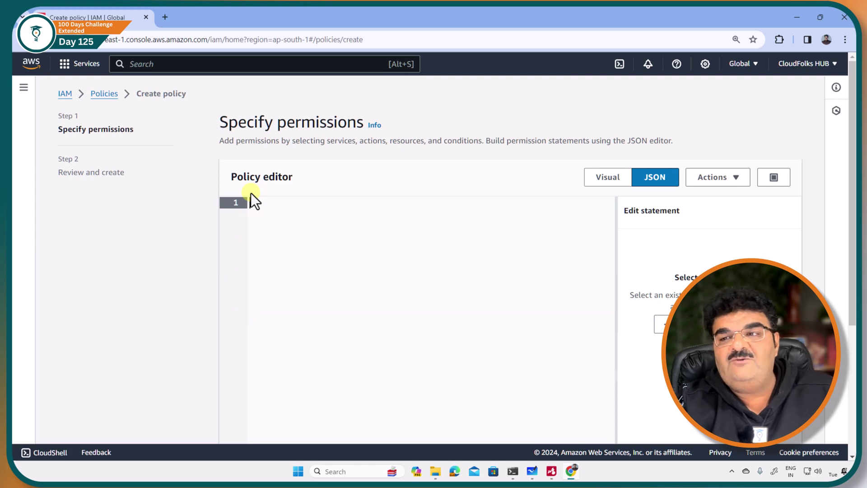
{"action": "type", "text": "{     \"Version\": \"2012-10-17\",     \"Statement\": [         {             \"Effect\": \"Allow\",             \"Action\": [                 \"ec2:Describe*\",                 \"ec2:Get*\"             ],             \"Resource\": \"*\",             \"Condition\": {                 \"StringEquals\": {                     \"ec2:Region\": \"ap-south-1\"                 }             }         }     ] }"}
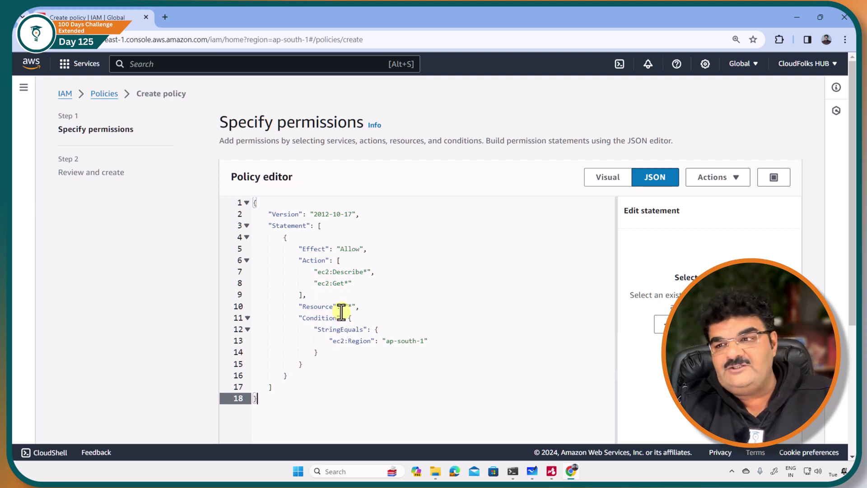
Highlight the ap-south-1 region condition value on line 13 of the policy
{"action": "left_click", "coordinate": [390, 341]}
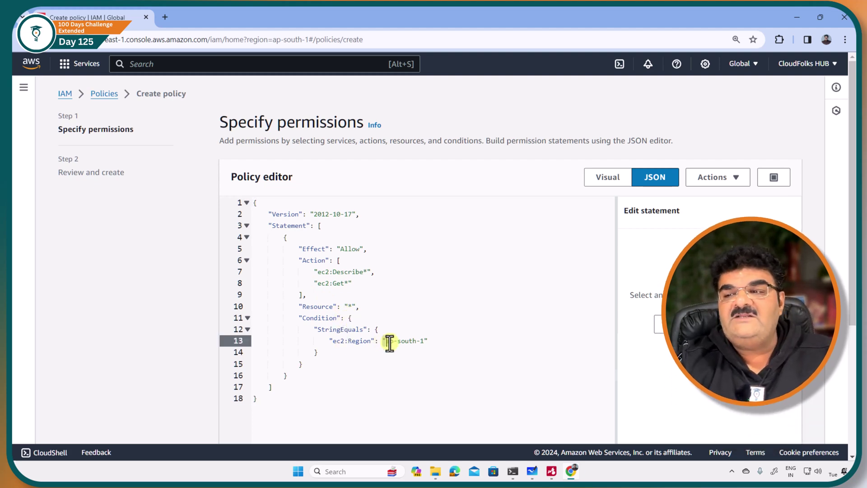
{"action": "left_click_drag", "start_coordinate": [389, 341], "coordinate": [427, 342]}
{"action": "left_click", "coordinate": [352, 400]}
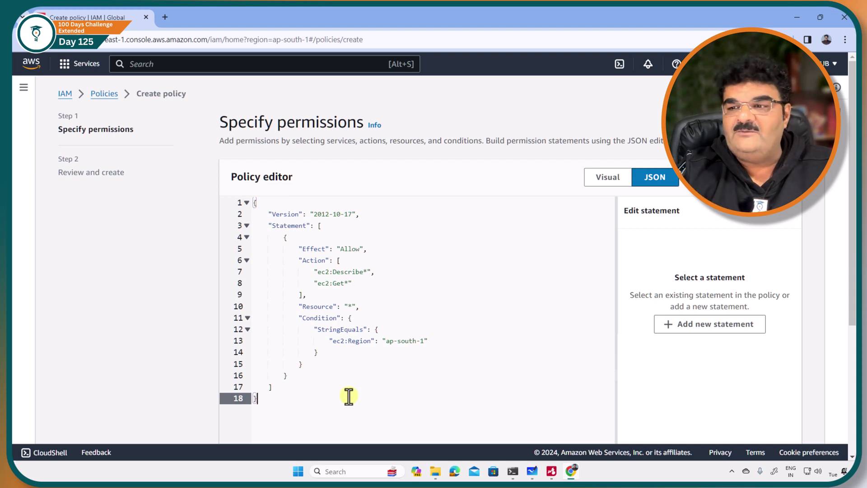
{"action": "scroll", "coordinate": [343, 378], "scroll_direction": "down", "scroll_amount": 4}
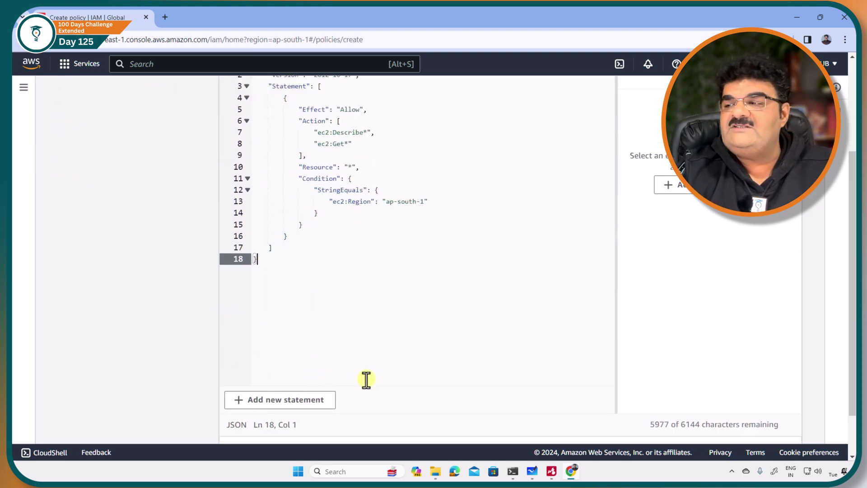
Name the policy Folks-Policy-Test on the review page and create it
{"action": "left_click", "coordinate": [773, 423]}
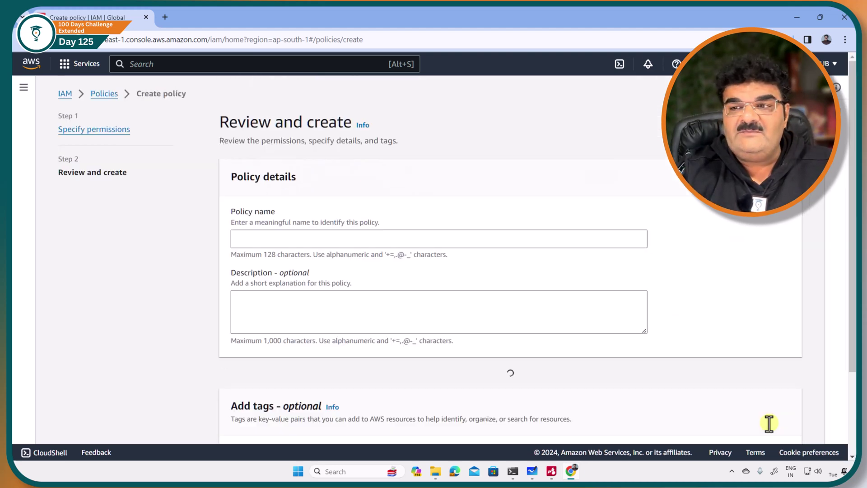
{"action": "scroll", "coordinate": [767, 422], "scroll_direction": "down", "scroll_amount": 2}
{"action": "scroll", "coordinate": [406, 271], "scroll_direction": "up", "scroll_amount": 2}
{"action": "left_click", "coordinate": [321, 235]}
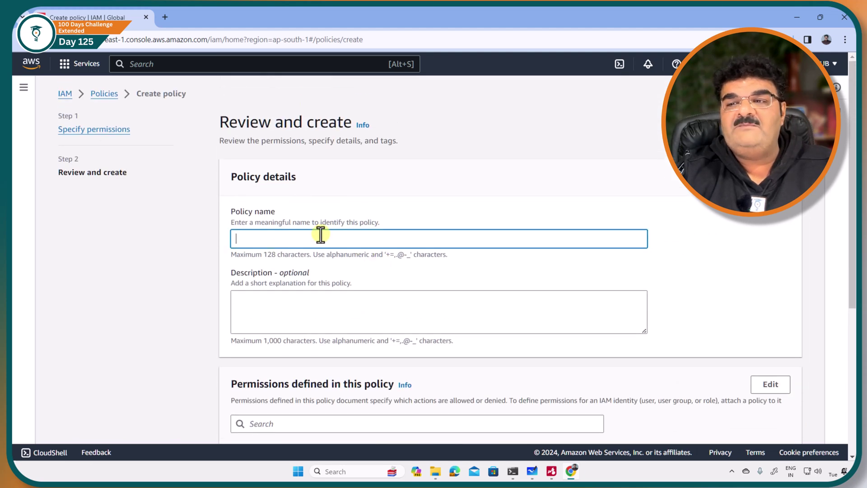
{"action": "type", "text": "Folks-Poli"}
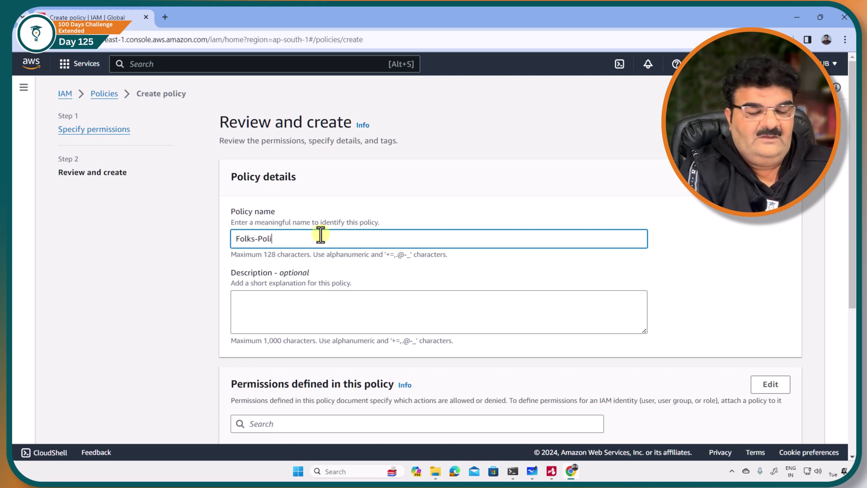
{"action": "type", "text": "cy-"}
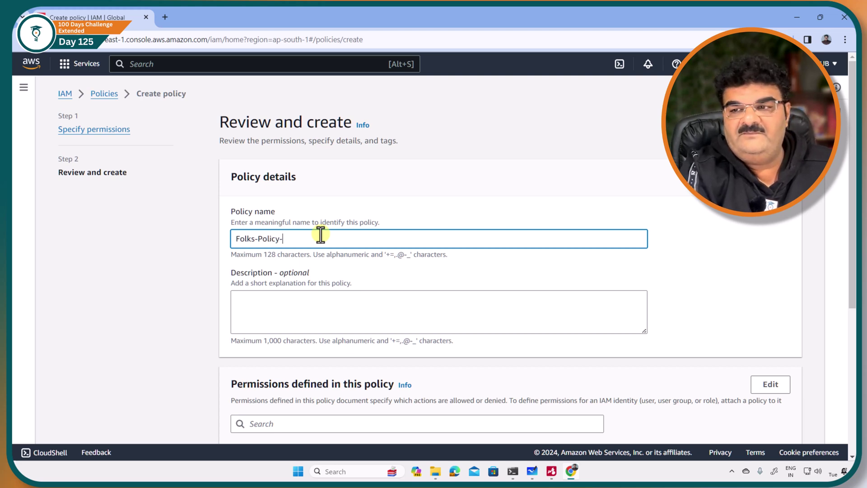
{"action": "type", "text": "Te"}
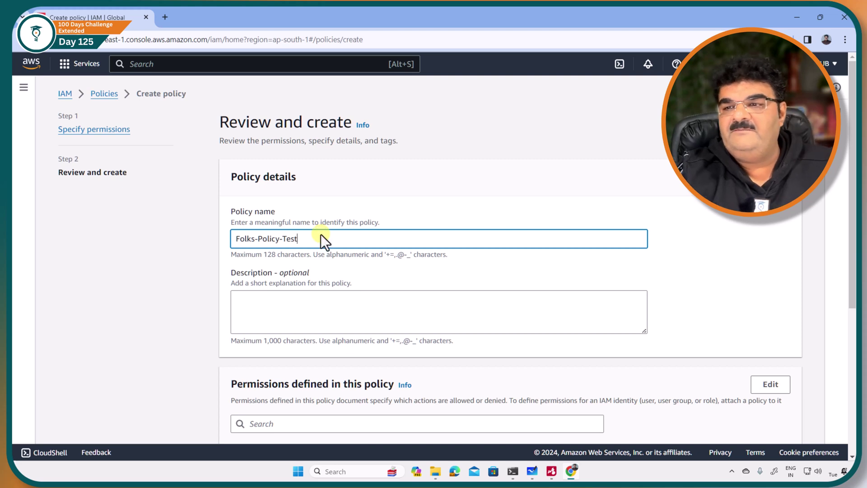
{"action": "type", "text": "st"}
{"action": "scroll", "coordinate": [321, 233], "scroll_direction": "down", "scroll_amount": 5}
{"action": "left_click", "coordinate": [750, 428]}
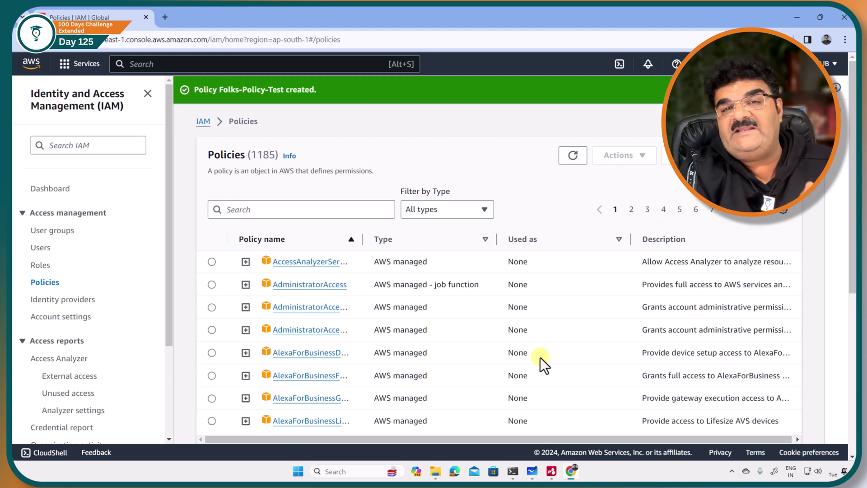
Filter policies by 'folk' to confirm Folks-Policy-Test, then go to the IAM Users page
{"action": "left_click", "coordinate": [304, 210]}
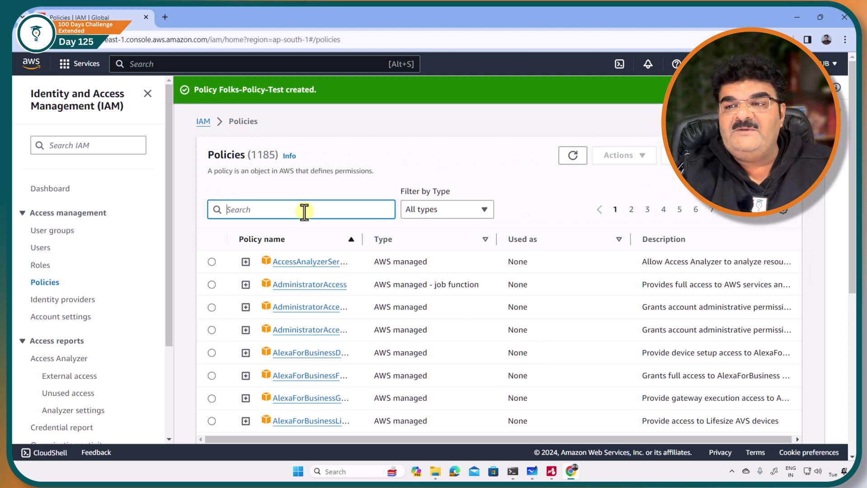
{"action": "type", "text": "folk"}
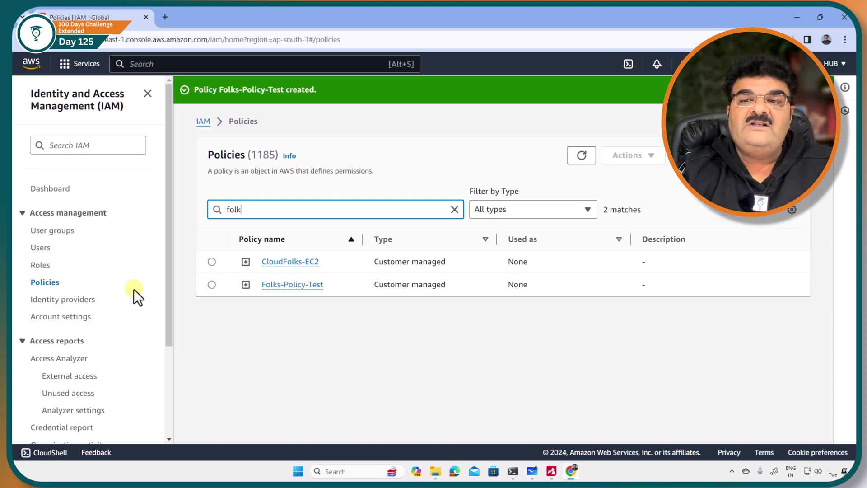
{"action": "left_click", "coordinate": [46, 249]}
{"action": "scroll", "coordinate": [474, 285], "scroll_direction": "down", "scroll_amount": 1}
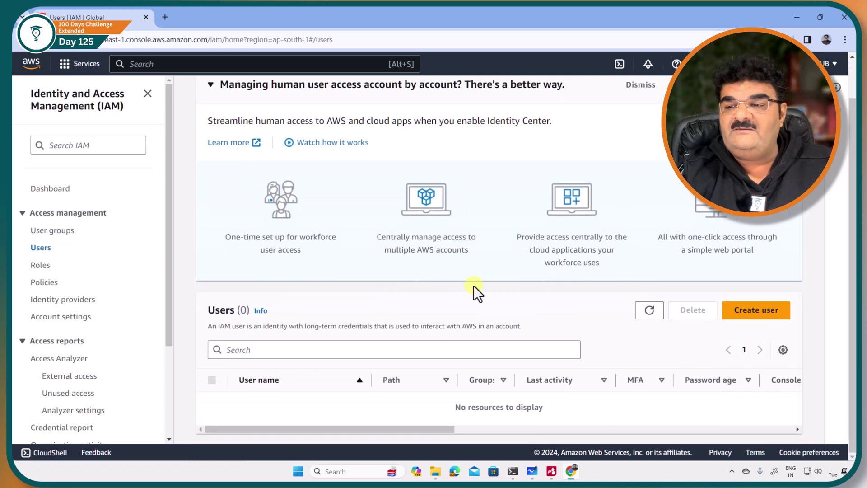
Enter user User-1 with IAM console access and a custom password, no reset required
{"action": "left_click", "coordinate": [760, 309]}
{"action": "left_click", "coordinate": [265, 221]}
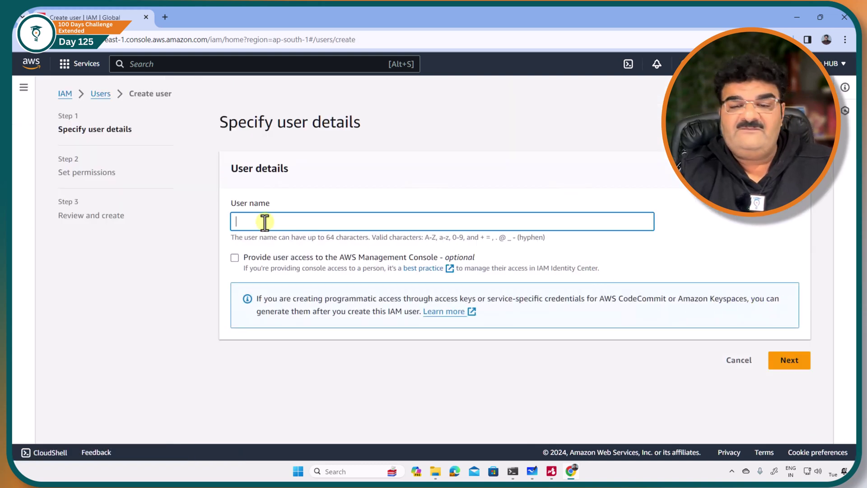
{"action": "type", "text": "User-1"}
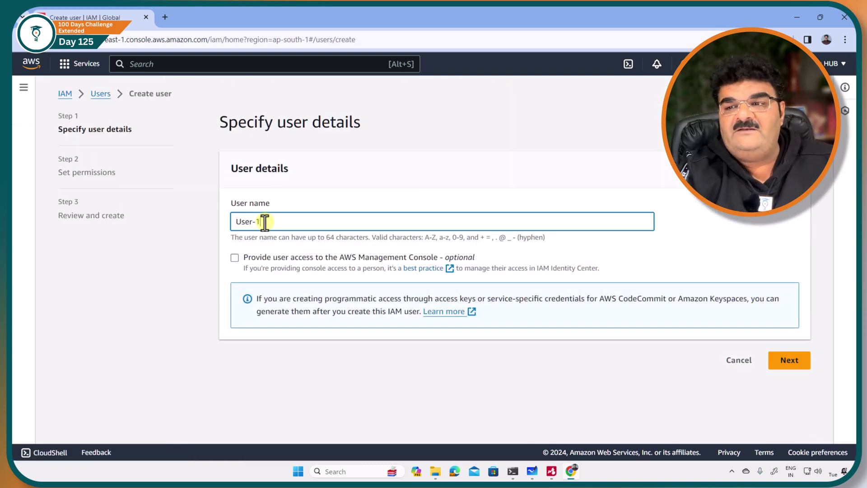
{"action": "left_click", "coordinate": [234, 257]}
{"action": "scroll", "coordinate": [256, 278], "scroll_direction": "down", "scroll_amount": 2}
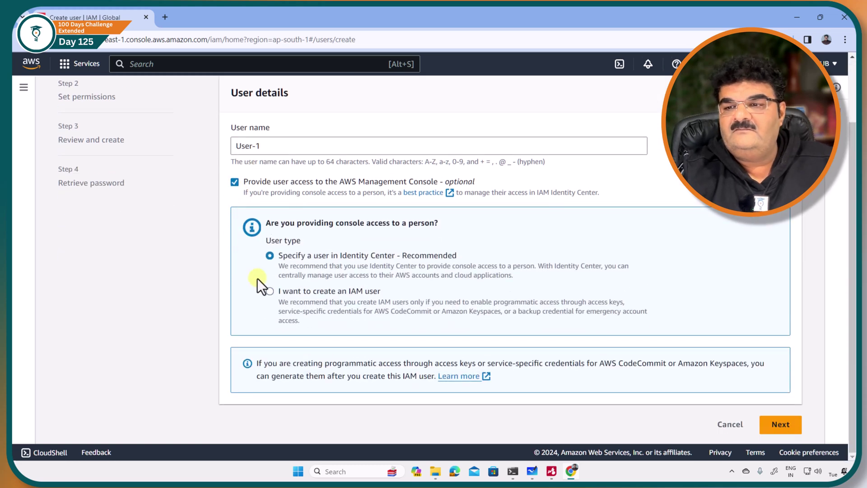
{"action": "left_click", "coordinate": [271, 289]}
{"action": "scroll", "coordinate": [272, 289], "scroll_direction": "down", "scroll_amount": 4}
{"action": "left_click", "coordinate": [270, 221]}
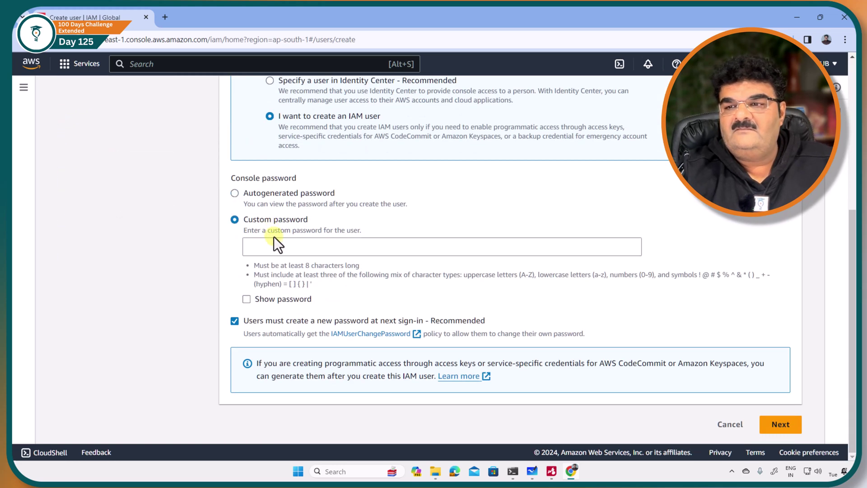
{"action": "left_click", "coordinate": [276, 245]}
{"action": "type", "text": "•••••••••"}
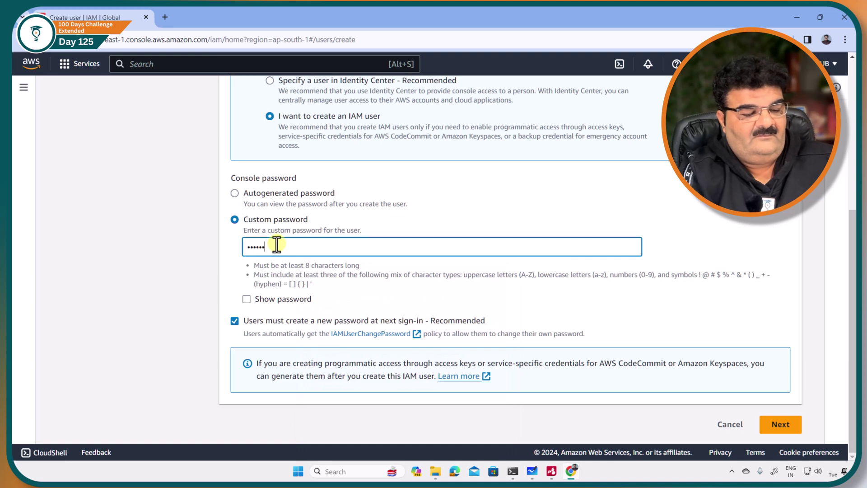
{"action": "left_click", "coordinate": [232, 323]}
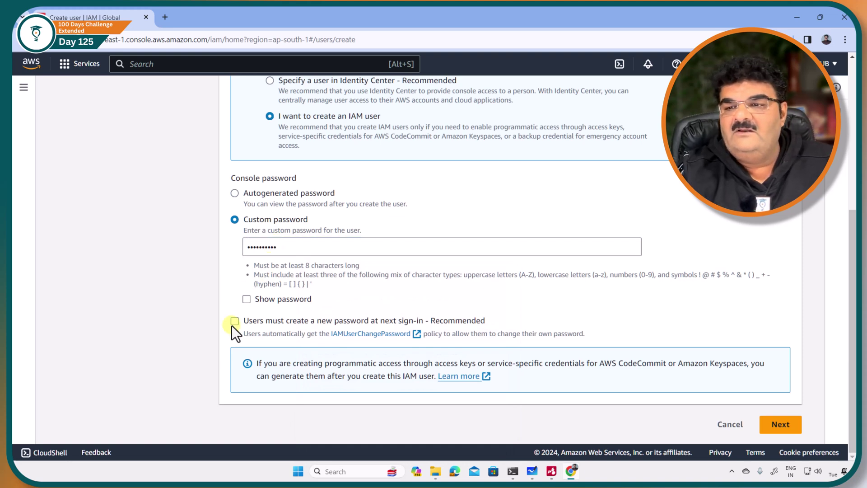
Skip permissions, create User-1, and head back to the users list
{"action": "left_click", "coordinate": [794, 428]}
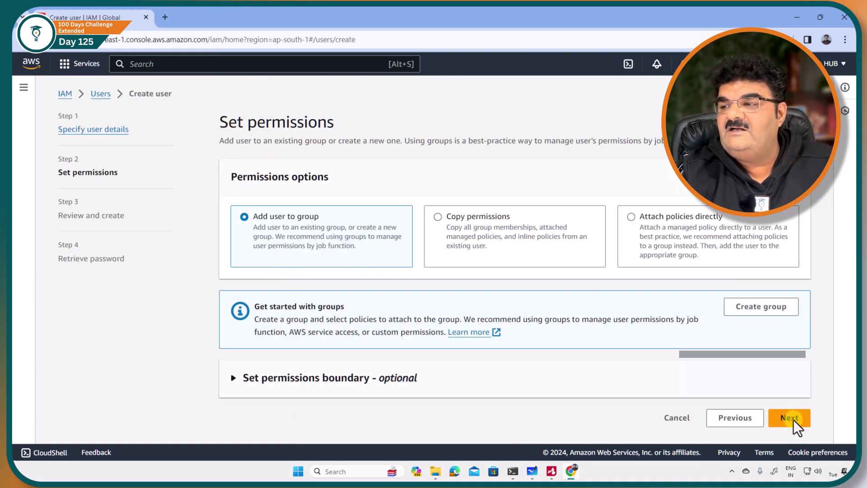
{"action": "left_click", "coordinate": [794, 420]}
{"action": "scroll", "coordinate": [785, 421], "scroll_direction": "down", "scroll_amount": 3}
{"action": "left_click", "coordinate": [762, 425]}
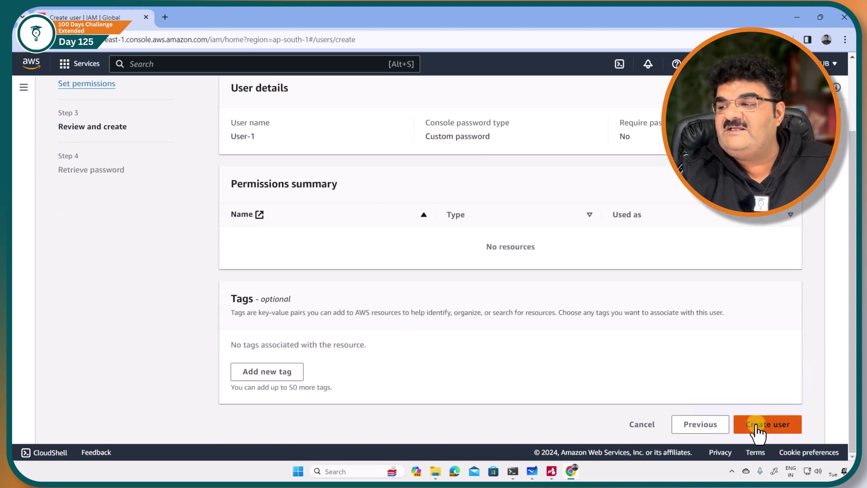
{"action": "left_click", "coordinate": [760, 408]}
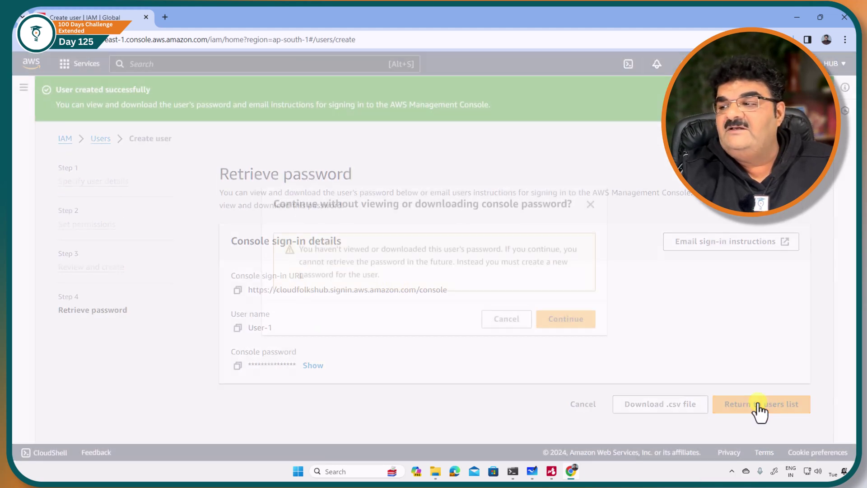
Enter a second user, User-2, with IAM console access and a custom password, no reset
{"action": "left_click", "coordinate": [574, 317]}
{"action": "scroll", "coordinate": [633, 321], "scroll_direction": "down", "scroll_amount": 2}
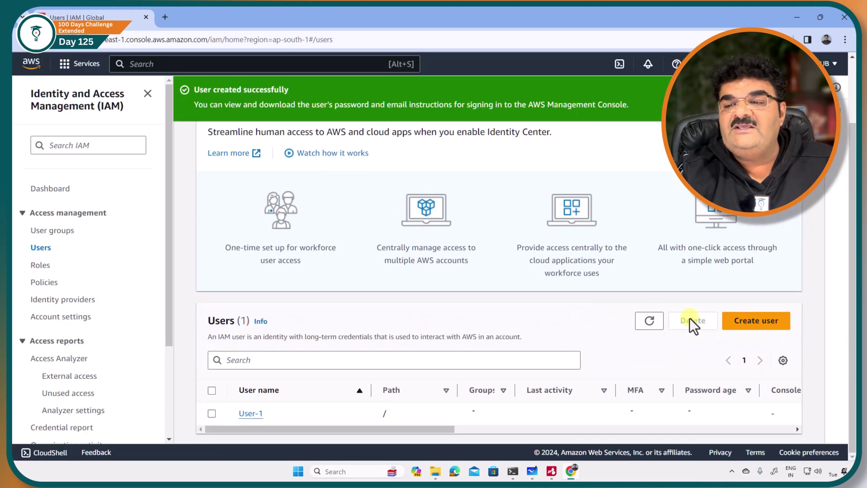
{"action": "left_click", "coordinate": [754, 319]}
{"action": "left_click", "coordinate": [304, 218]}
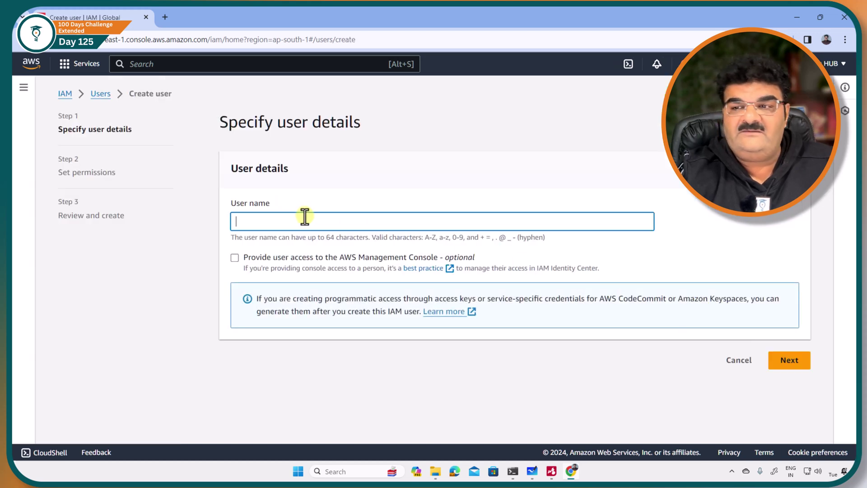
{"action": "type", "text": "User-2"}
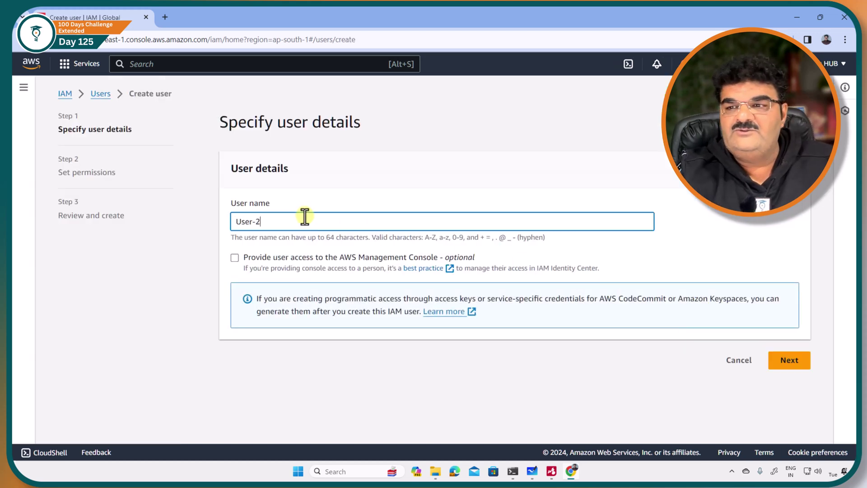
{"action": "left_click", "coordinate": [234, 258]}
{"action": "scroll", "coordinate": [268, 292], "scroll_direction": "down", "scroll_amount": 2}
{"action": "left_click", "coordinate": [269, 291]}
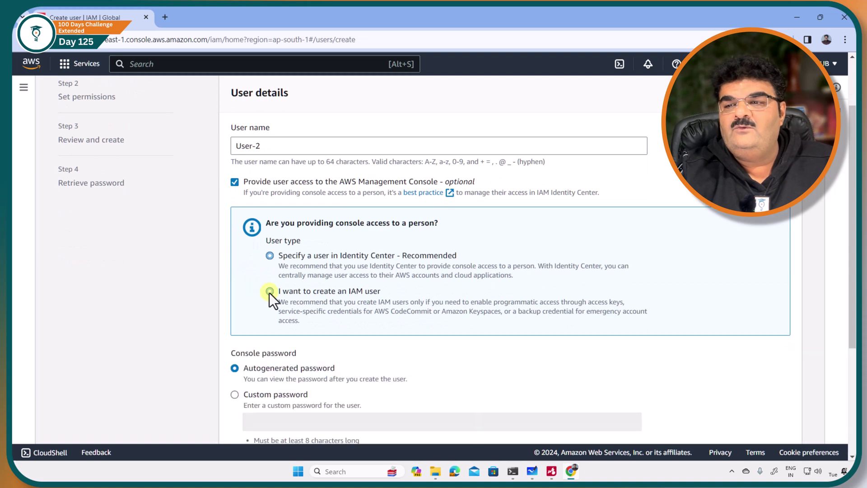
{"action": "scroll", "coordinate": [269, 293], "scroll_direction": "down", "scroll_amount": 3}
{"action": "left_click", "coordinate": [272, 257]}
{"action": "left_click", "coordinate": [273, 279]}
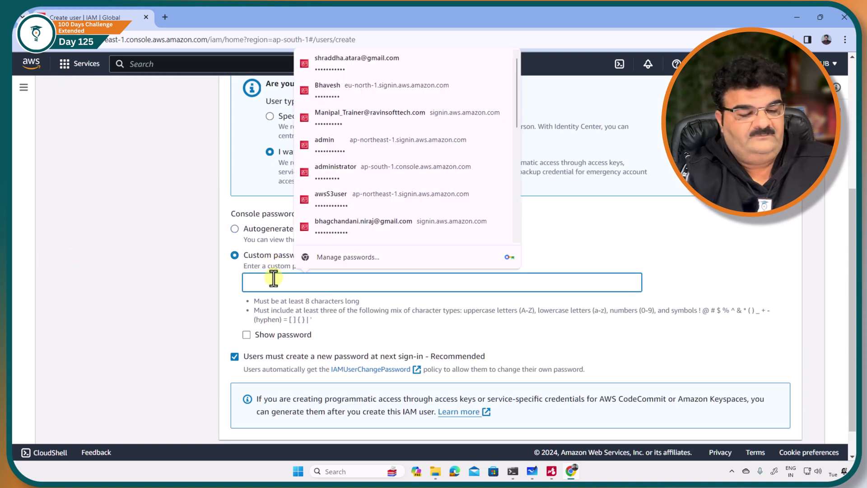
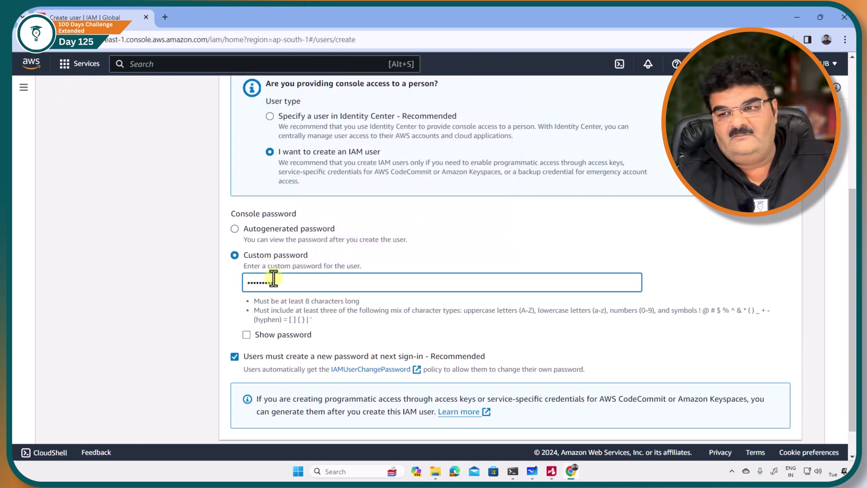
{"action": "left_click", "coordinate": [235, 356]}
Skip permissions, create User-2, and return to the Users list showing two users
{"action": "scroll", "coordinate": [271, 361], "scroll_direction": "down", "scroll_amount": 1}
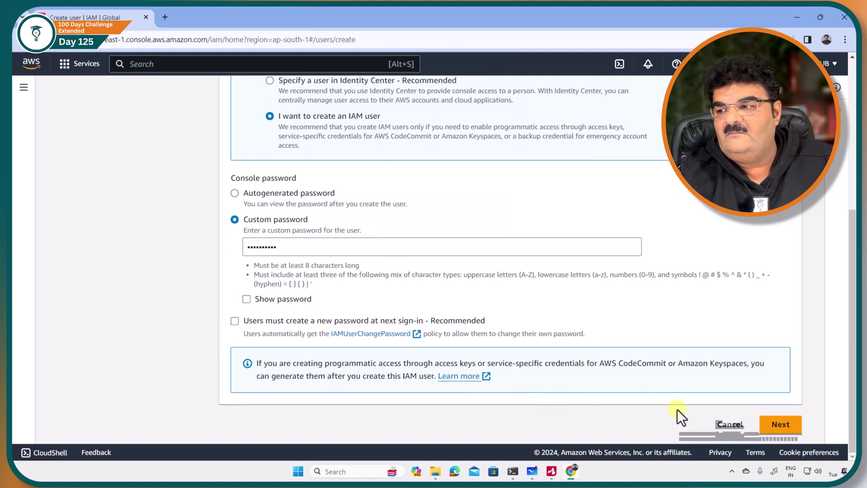
{"action": "left_click", "coordinate": [779, 427]}
{"action": "left_click", "coordinate": [794, 420]}
{"action": "scroll", "coordinate": [790, 425], "scroll_direction": "down", "scroll_amount": 5}
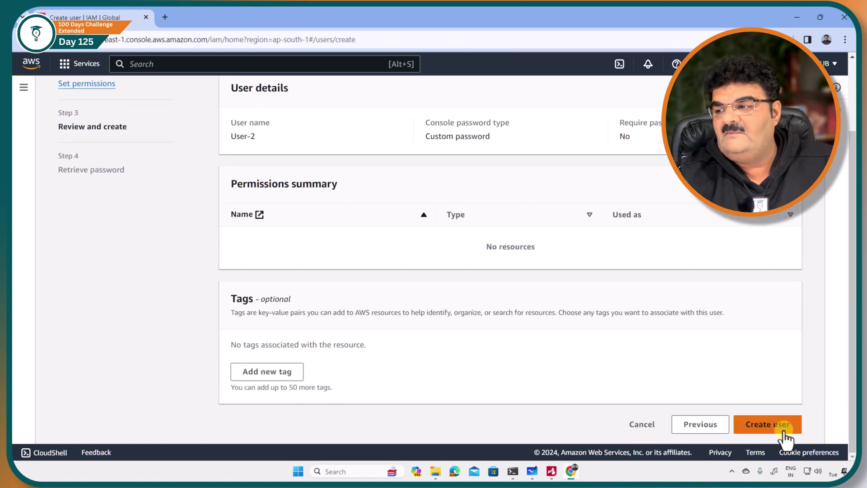
{"action": "left_click", "coordinate": [785, 430]}
{"action": "left_click", "coordinate": [762, 405]}
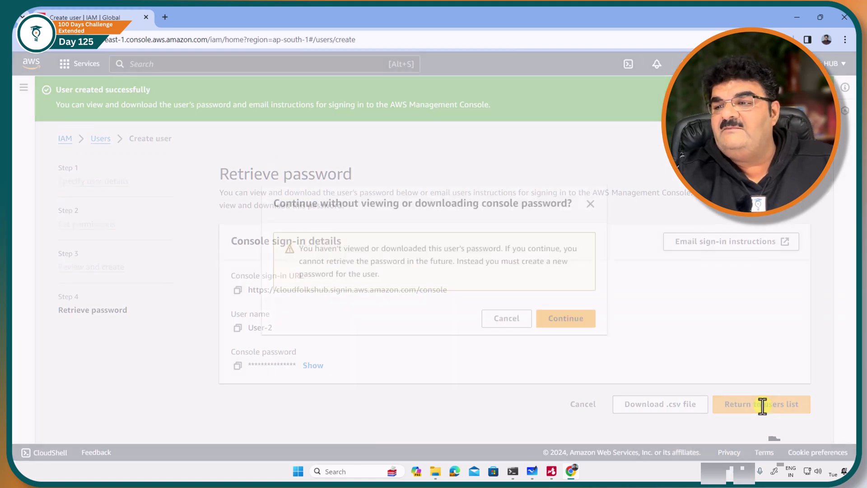
{"action": "left_click", "coordinate": [572, 321]}
{"action": "scroll", "coordinate": [281, 322], "scroll_direction": "down", "scroll_amount": 2}
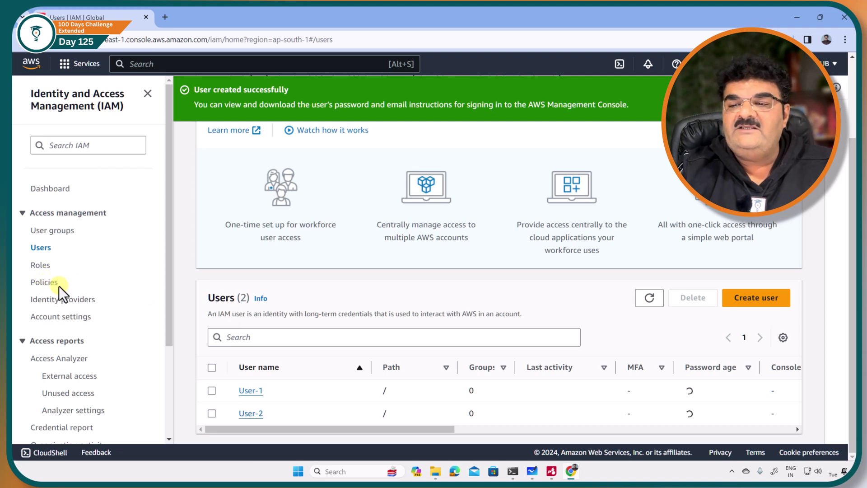
Attach Folks-Policy-Test directly to User-1, found by searching 'test', then return to Users
{"action": "left_click", "coordinate": [251, 391]}
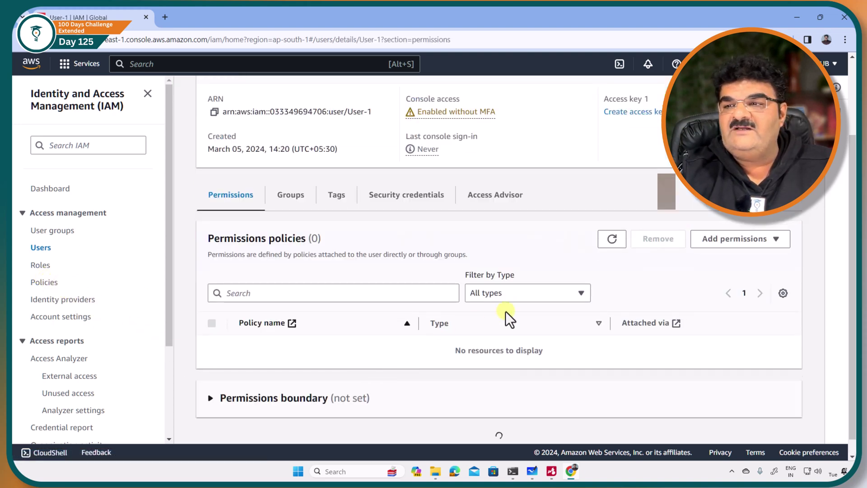
{"action": "left_click", "coordinate": [727, 244]}
{"action": "left_click", "coordinate": [720, 258]}
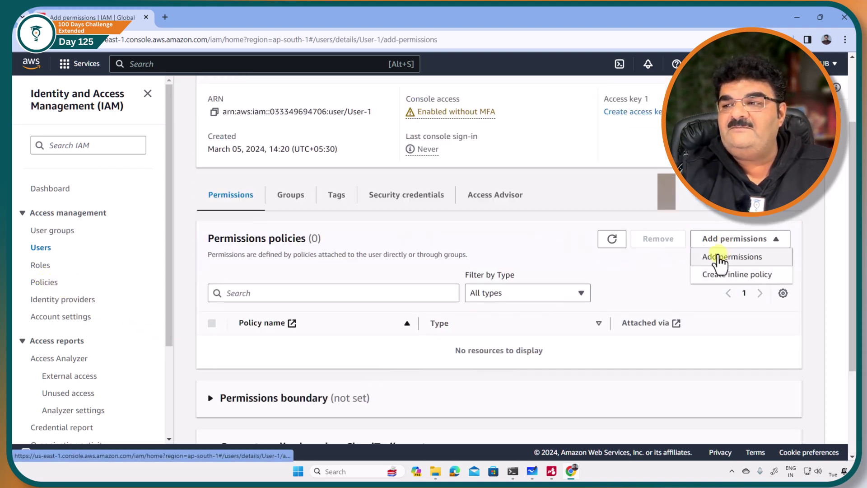
{"action": "left_click", "coordinate": [665, 226]}
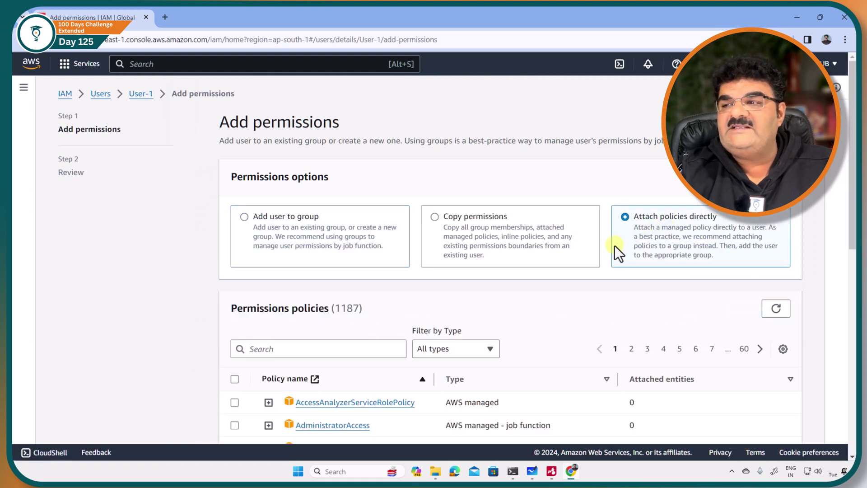
{"action": "left_click", "coordinate": [373, 344]}
{"action": "type", "text": "test"}
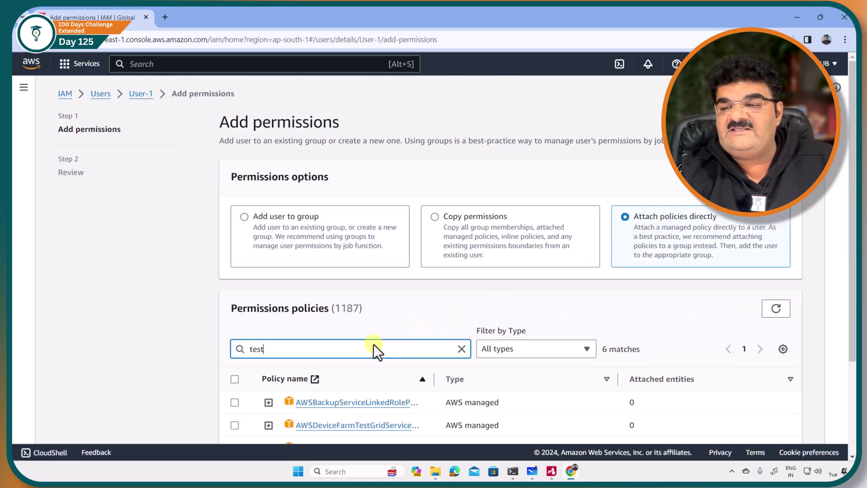
{"action": "scroll", "coordinate": [373, 344], "scroll_direction": "down", "scroll_amount": 3}
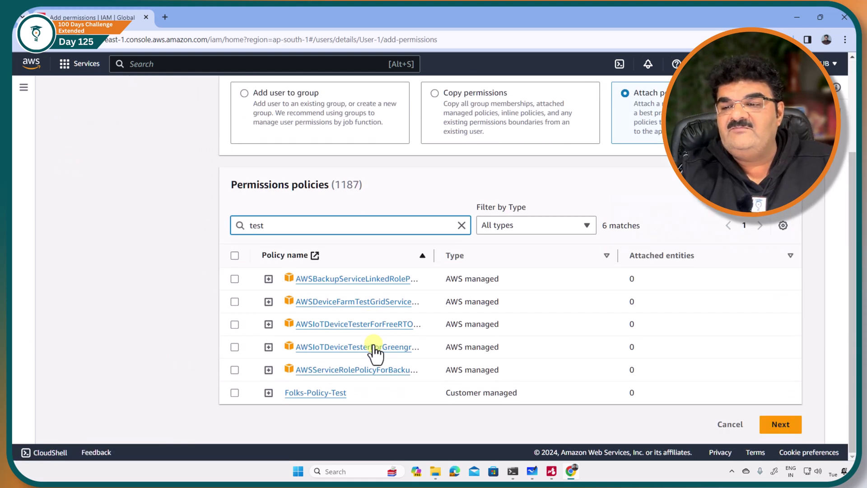
{"action": "left_click", "coordinate": [234, 392]}
{"action": "left_click", "coordinate": [778, 424]}
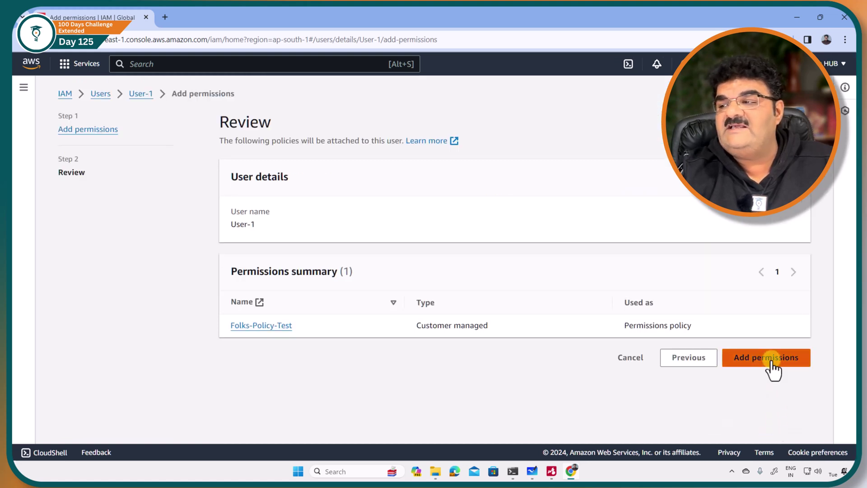
{"action": "left_click", "coordinate": [770, 367]}
{"action": "scroll", "coordinate": [499, 337], "scroll_direction": "down", "scroll_amount": 6}
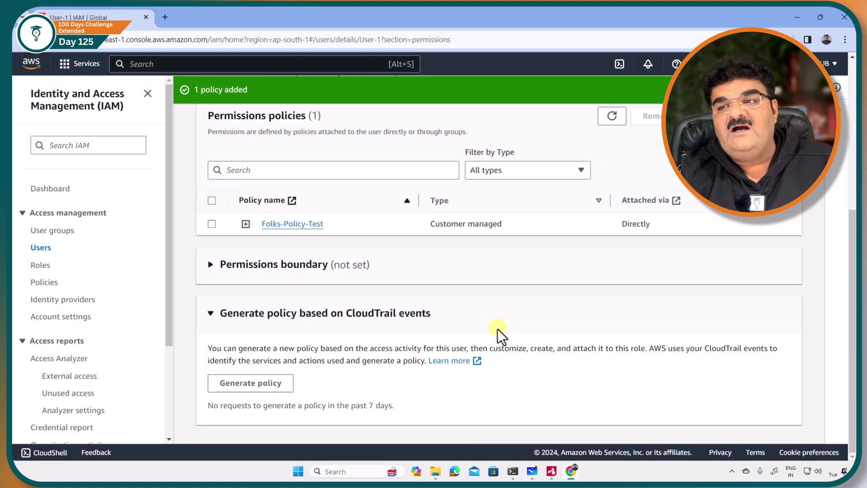
{"action": "left_click", "coordinate": [45, 249]}
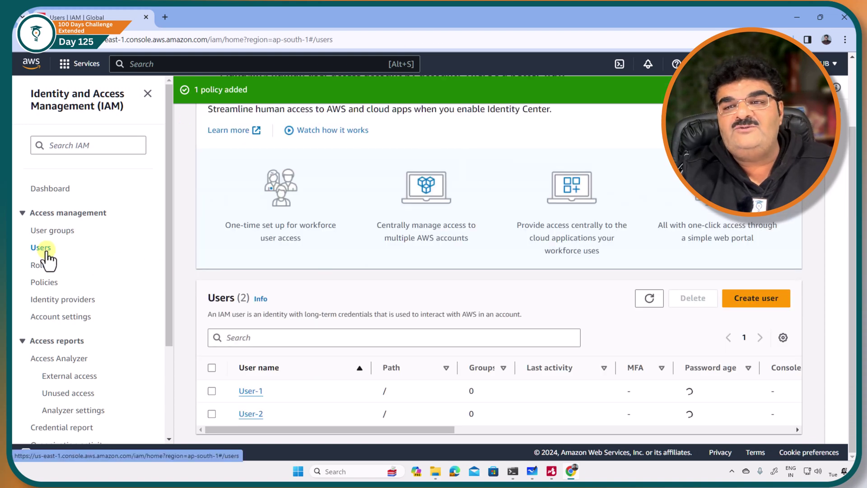
Attach Folks-Policy-Test directly to User-2, found by searching 'test'
{"action": "left_click", "coordinate": [251, 414]}
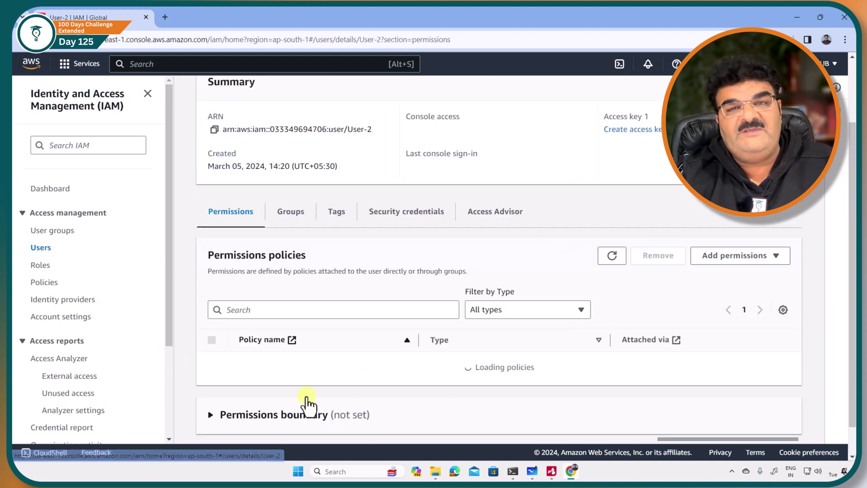
{"action": "left_click", "coordinate": [732, 267]}
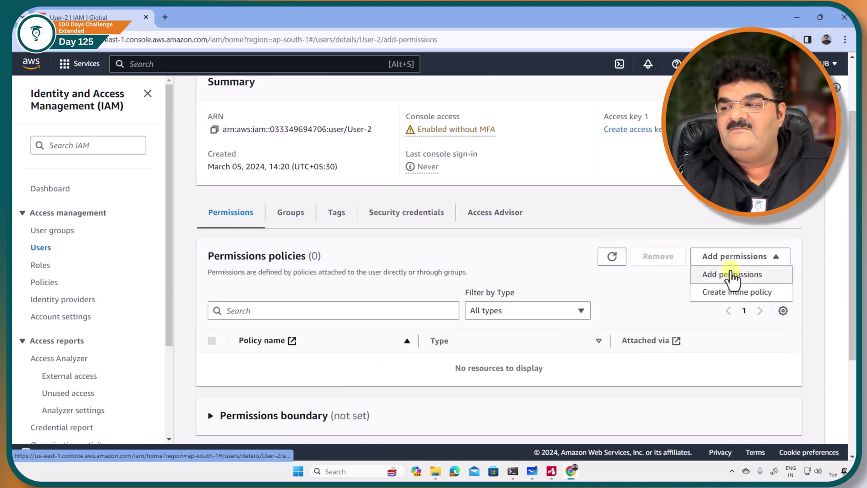
{"action": "left_click", "coordinate": [731, 274]}
{"action": "left_click", "coordinate": [667, 221]}
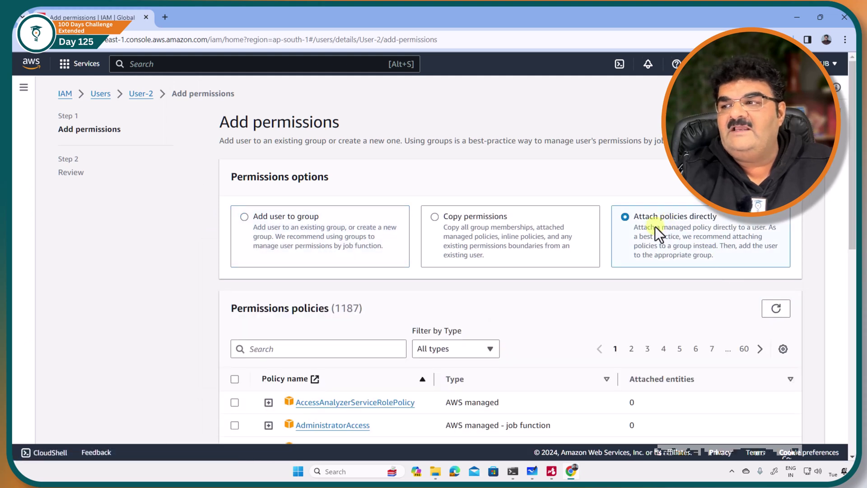
{"action": "left_click", "coordinate": [320, 350]}
{"action": "type", "text": "test"}
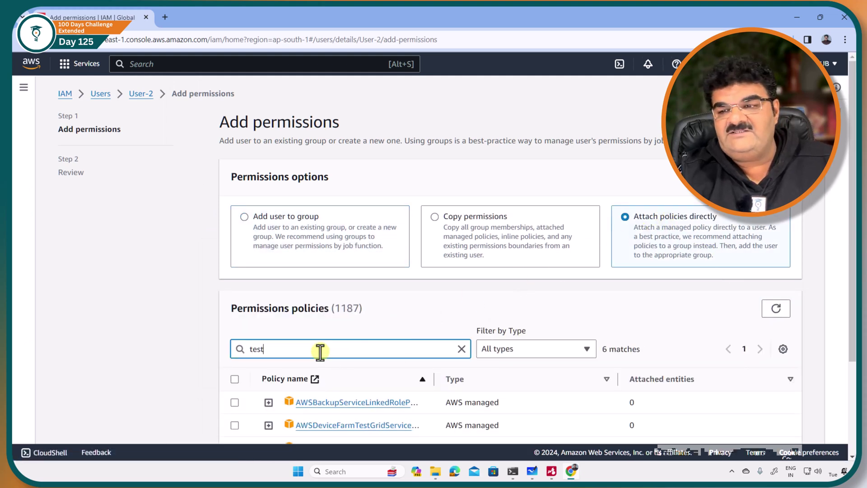
{"action": "scroll", "coordinate": [318, 357], "scroll_direction": "down", "scroll_amount": 3}
{"action": "left_click", "coordinate": [235, 392]}
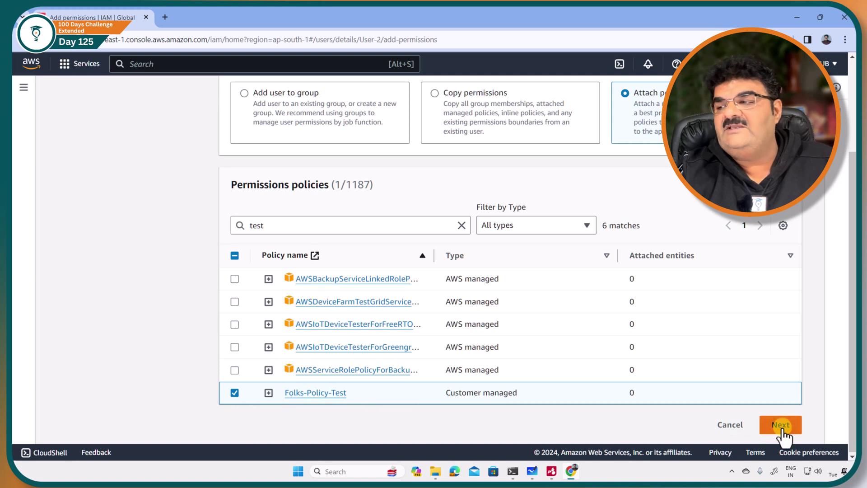
{"action": "left_click", "coordinate": [781, 425]}
{"action": "left_click", "coordinate": [754, 358]}
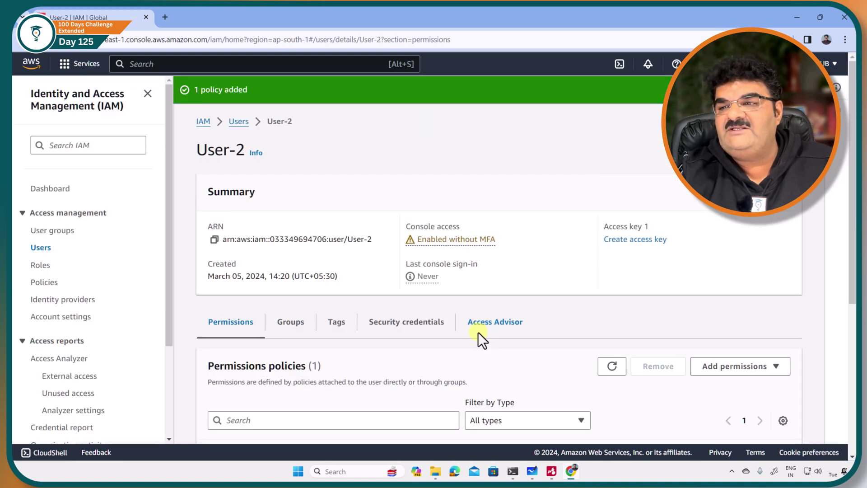
Return to the IAM Users list and bring the XMind IAM Policy mind map forward
{"action": "scroll", "coordinate": [477, 336], "scroll_direction": "down", "scroll_amount": 5}
{"action": "scroll", "coordinate": [469, 336], "scroll_direction": "up", "scroll_amount": 3}
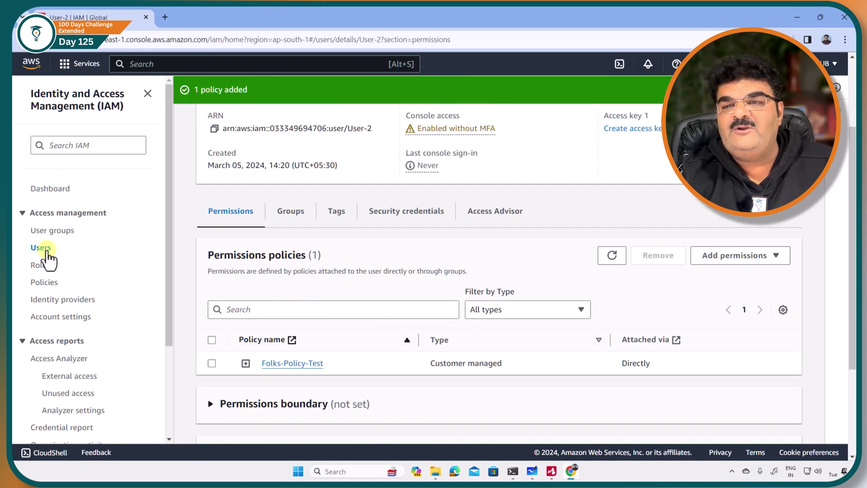
{"action": "left_click", "coordinate": [47, 250]}
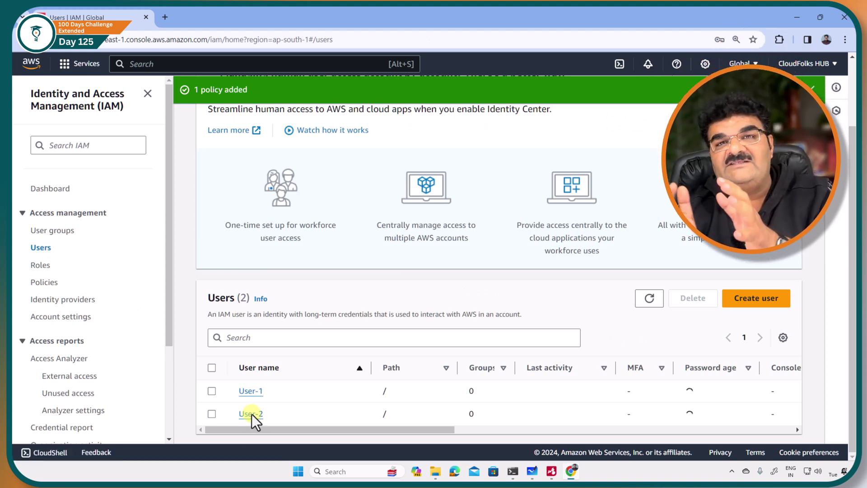
{"action": "left_click", "coordinate": [551, 471]}
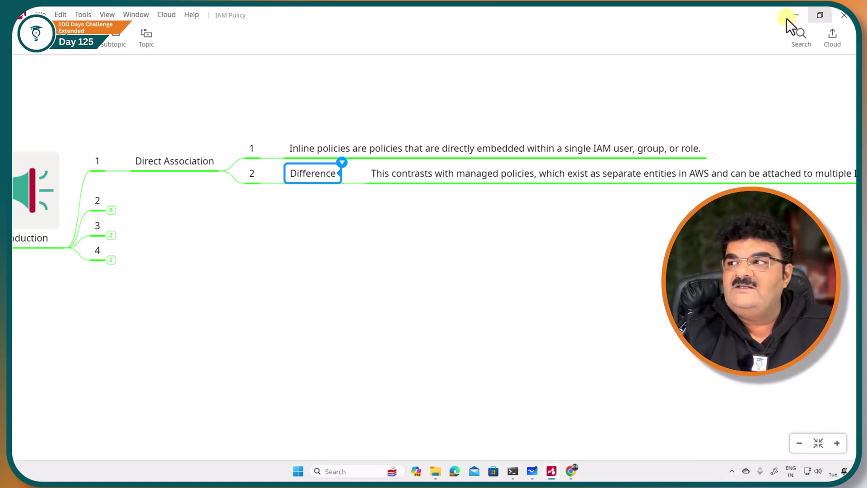
Minimize the XMind mind map window to bring the IAM Users page back into view
{"action": "left_click", "coordinate": [797, 15]}
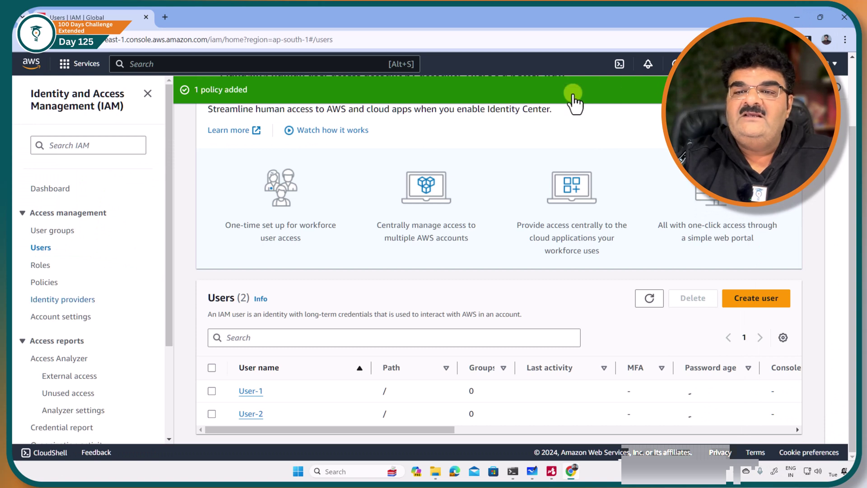
{"action": "left_click", "coordinate": [47, 285]}
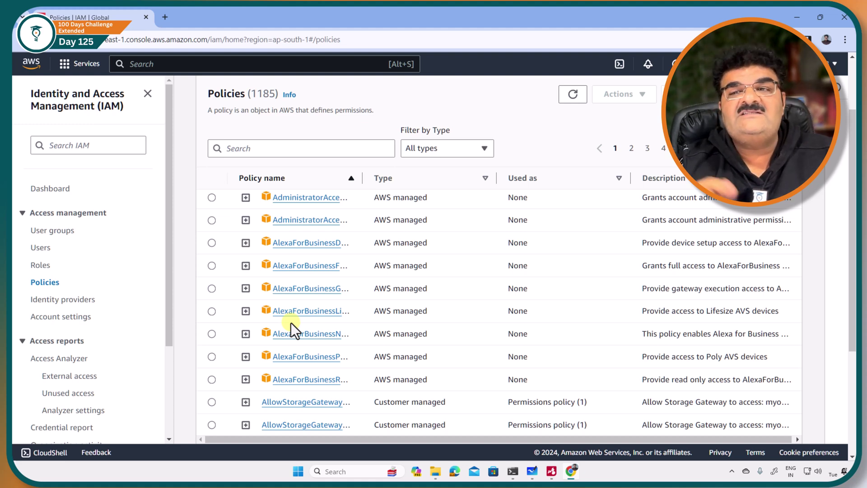
{"action": "left_click", "coordinate": [42, 248]}
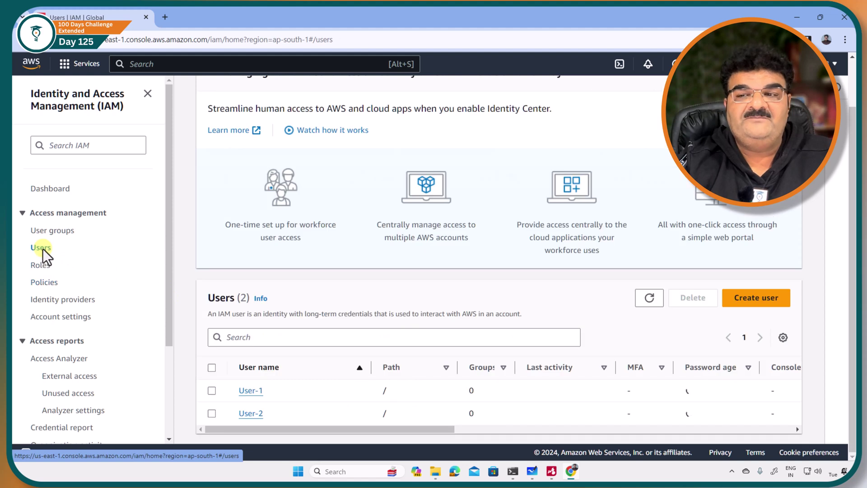
Start a new IAM user and name it InlinePolicyUser
{"action": "left_click", "coordinate": [768, 300]}
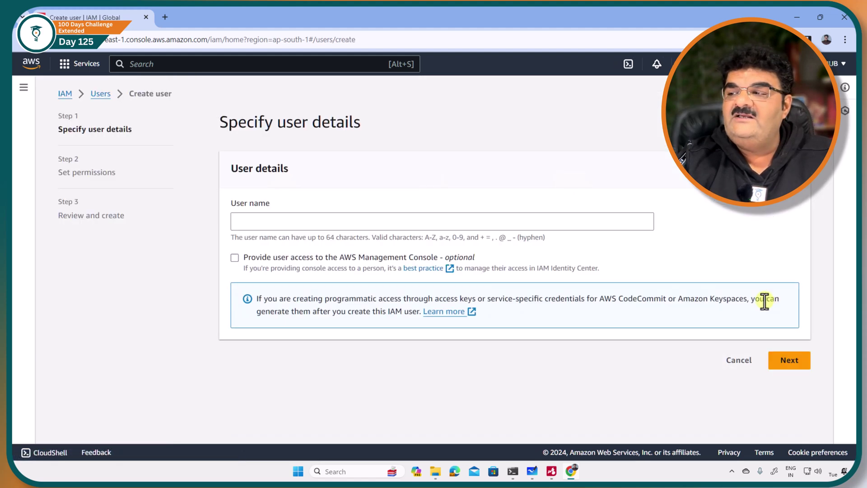
{"action": "left_click", "coordinate": [299, 221]}
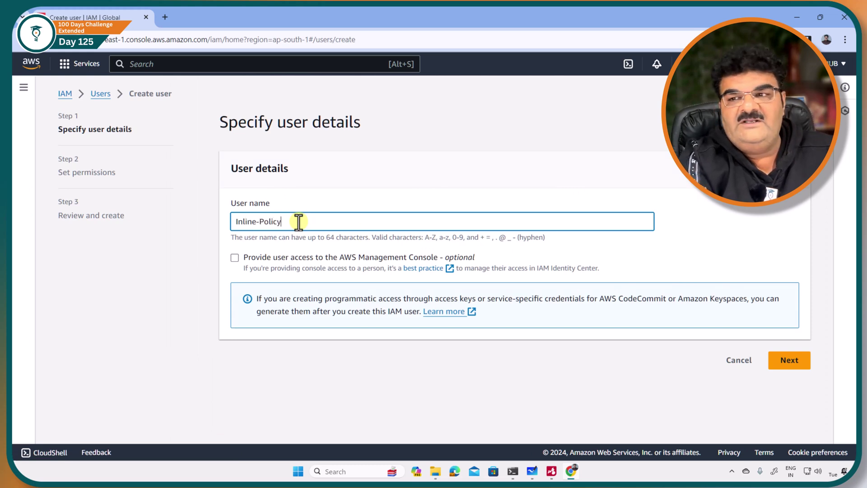
{"action": "key", "text": "BackSpace"}
{"action": "key", "text": "BackSpace"}
{"action": "key", "text": "BackSpace"}
{"action": "key", "text": "BackSpace"}
{"action": "key", "text": "BackSpace"}
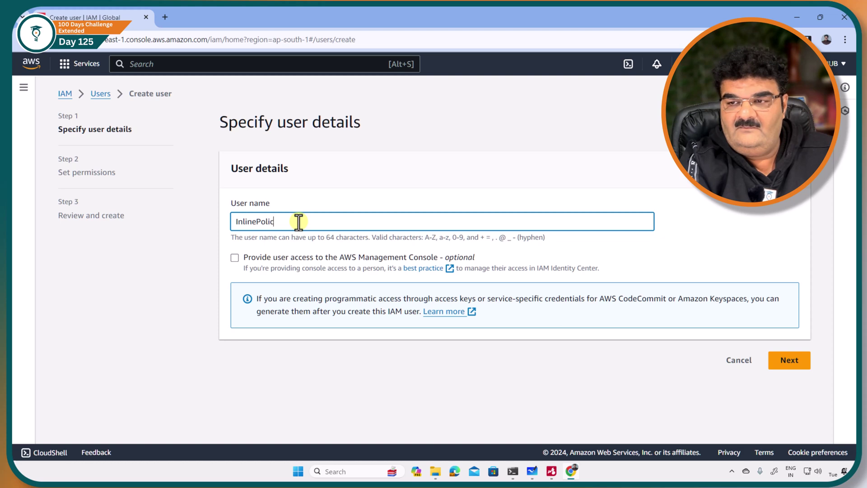
{"action": "type", "text": "USer"}
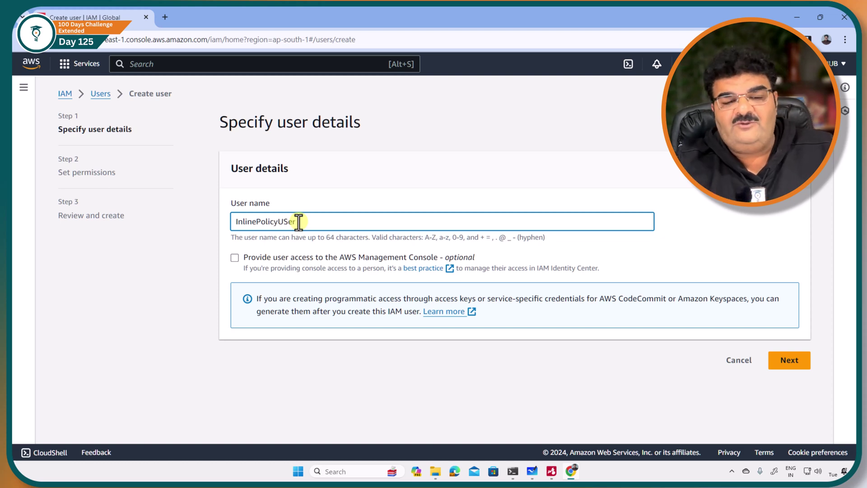
{"action": "type", "text": "ser"}
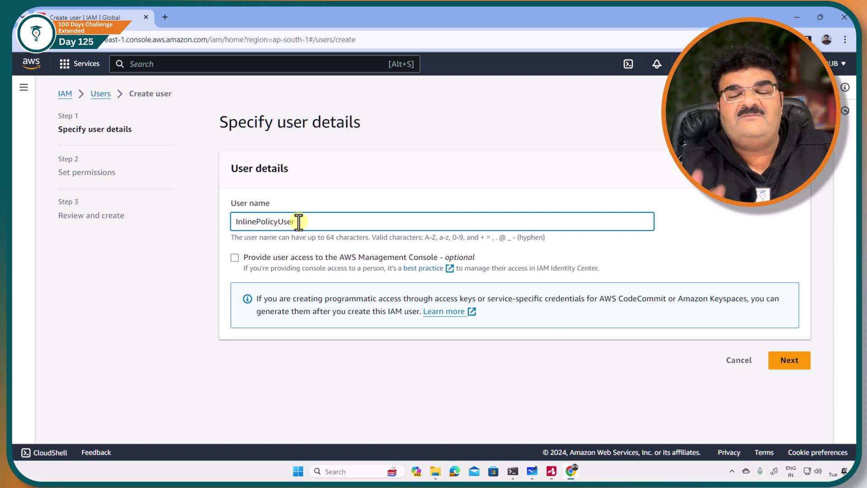
Give the user IAM console access with a custom password, without forcing a reset at next sign-in
{"action": "left_click", "coordinate": [242, 255]}
{"action": "scroll", "coordinate": [271, 276], "scroll_direction": "down", "scroll_amount": 2}
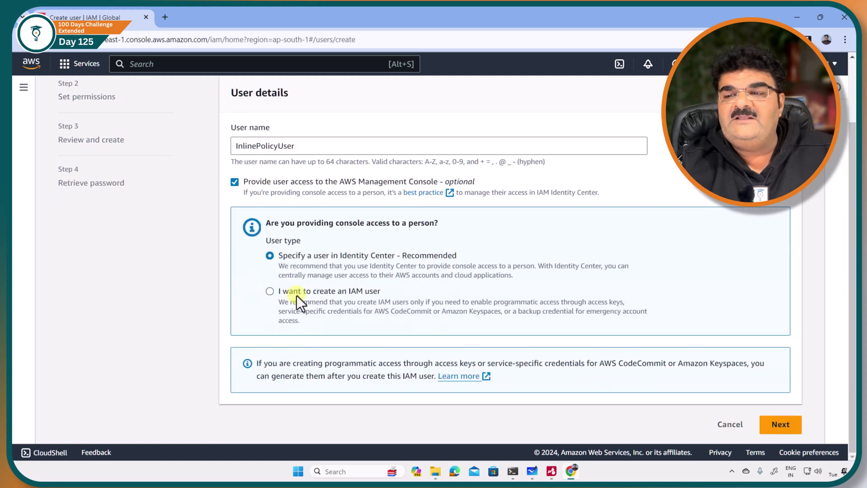
{"action": "left_click", "coordinate": [297, 295]}
{"action": "scroll", "coordinate": [289, 271], "scroll_direction": "down", "scroll_amount": 4}
{"action": "left_click", "coordinate": [262, 219]}
{"action": "left_click", "coordinate": [273, 244]}
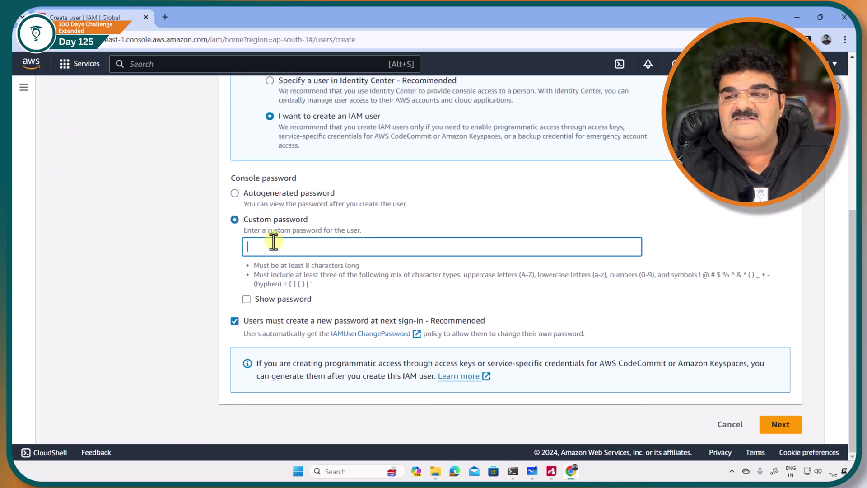
{"action": "type", "text": "••••••"}
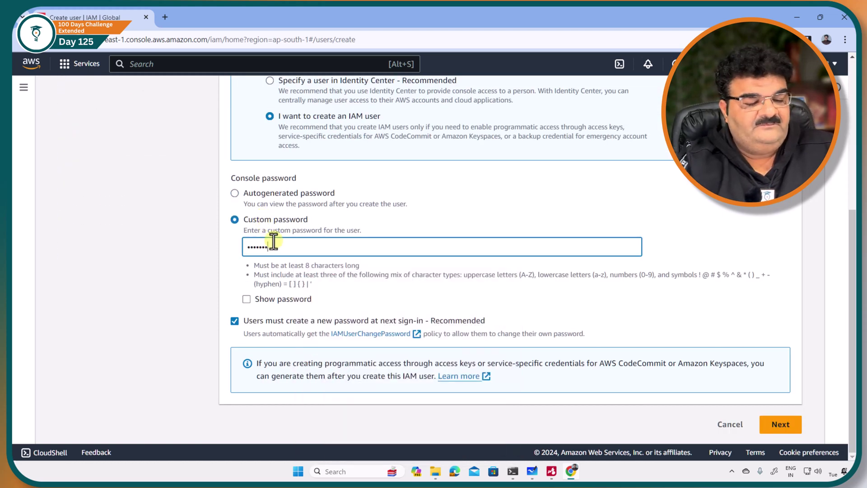
{"action": "left_click", "coordinate": [234, 321]}
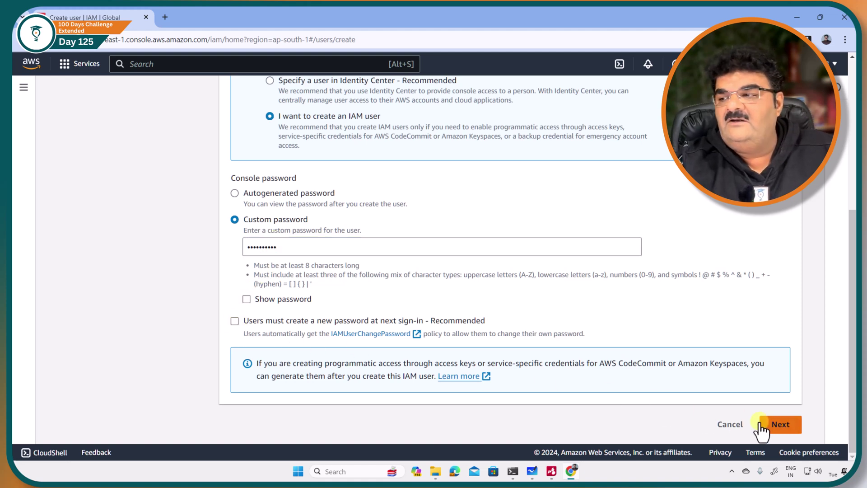
Skip permissions, create the user, and return to the users list without viewing the password
{"action": "left_click", "coordinate": [778, 424]}
{"action": "left_click", "coordinate": [790, 421]}
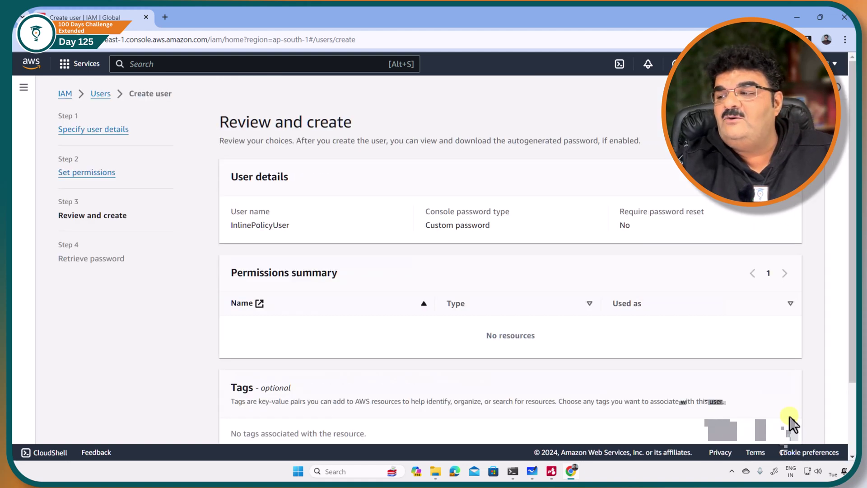
{"action": "scroll", "coordinate": [782, 422], "scroll_direction": "down", "scroll_amount": 3}
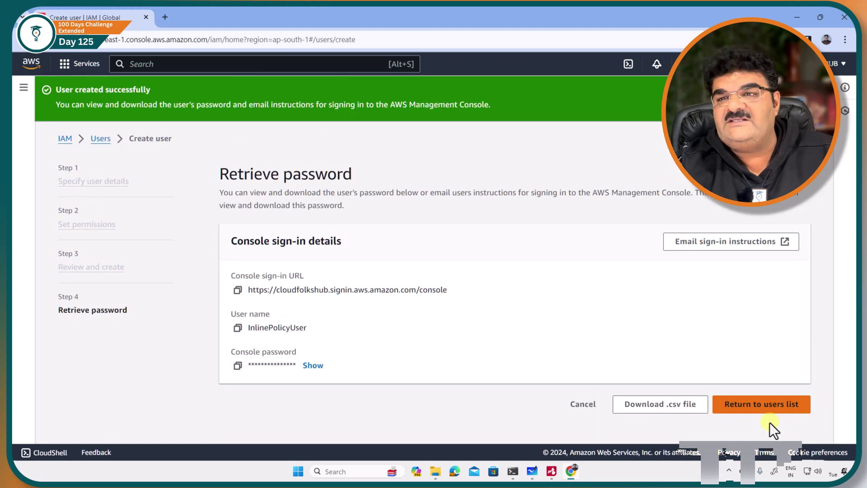
{"action": "left_click", "coordinate": [760, 409]}
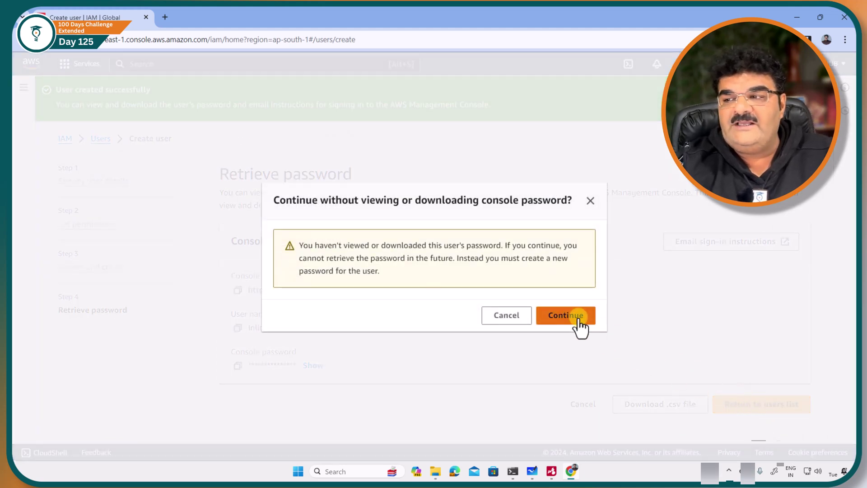
{"action": "left_click", "coordinate": [573, 318]}
{"action": "scroll", "coordinate": [359, 355], "scroll_direction": "down", "scroll_amount": 3}
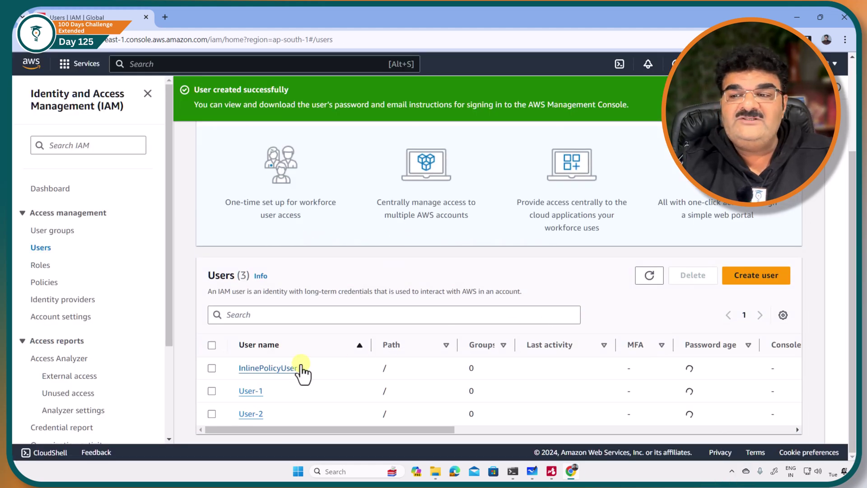